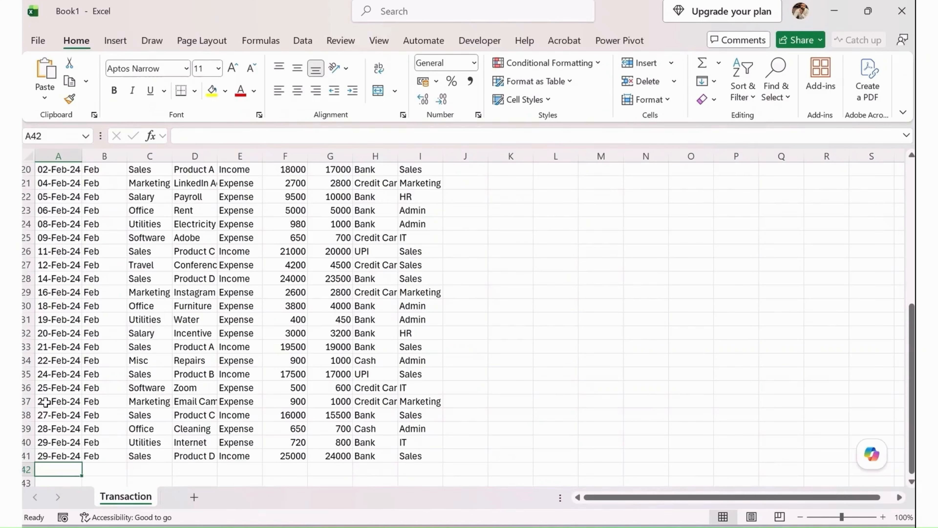
# Auto-fit all columns of the Transaction sheet so every header and entry fits its column.
pyautogui.scroll(6, 45, 402)
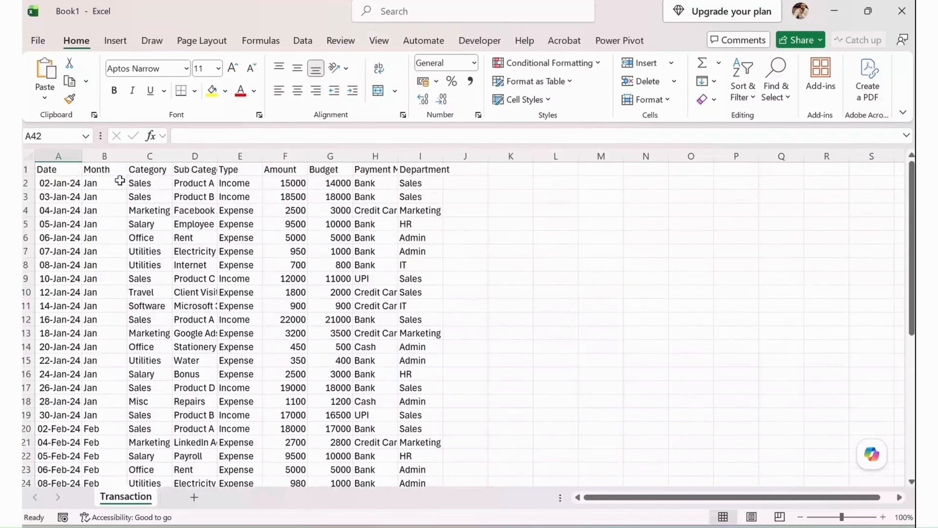
pyautogui.click(67, 155)
pyautogui.click(107, 155)
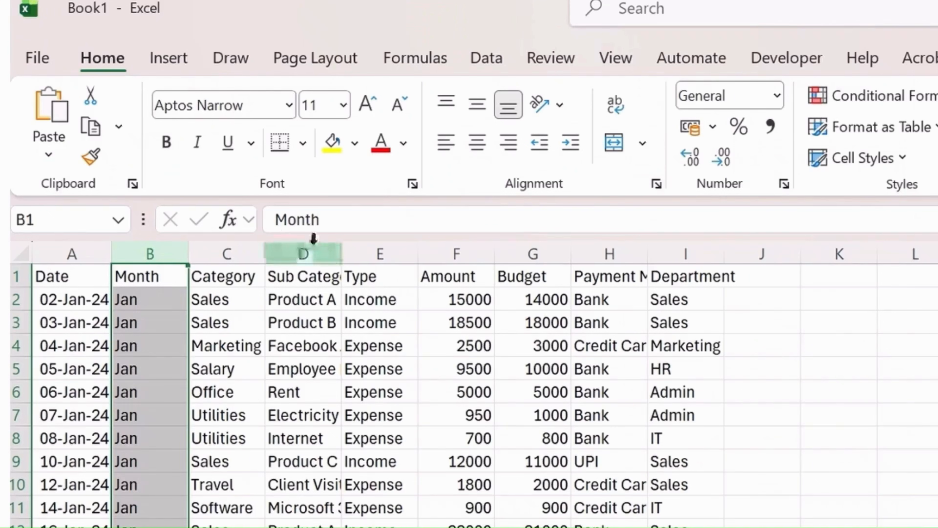
pyautogui.click(207, 156)
pyautogui.click(21, 251)
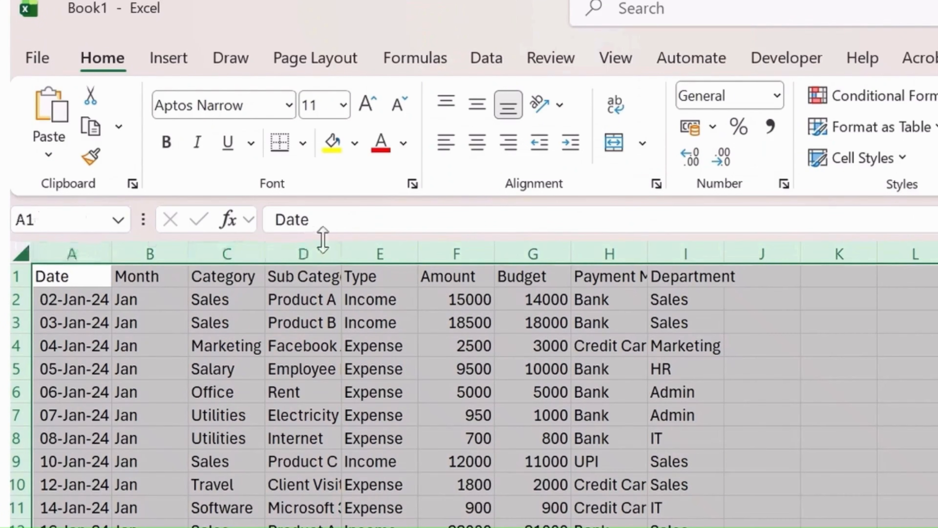
pyautogui.moveTo(341, 244); pyautogui.dragTo(341, 245)
pyautogui.doubleClick(340, 244)
# Examine the Amount, Budget, Payment Mode and Department headers and the transaction rows below them.
pyautogui.click(480, 275)
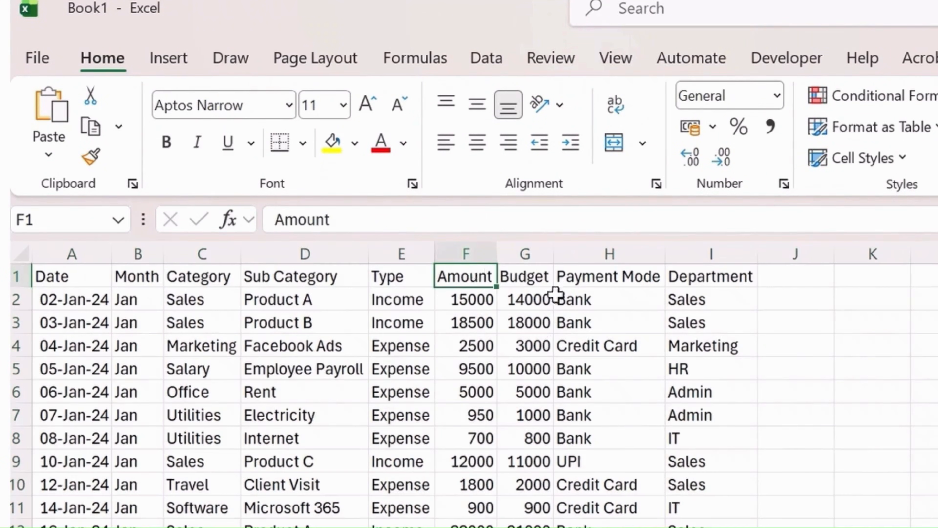
pyautogui.click(541, 276)
pyautogui.click(647, 276)
pyautogui.click(732, 277)
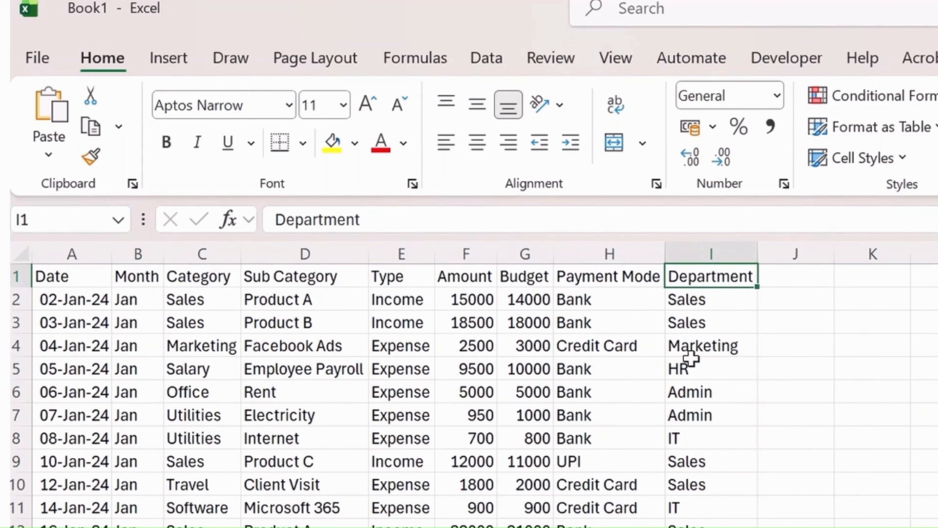
pyautogui.click(649, 424)
pyautogui.click(363, 436)
pyautogui.click(619, 443)
pyautogui.click(78, 182)
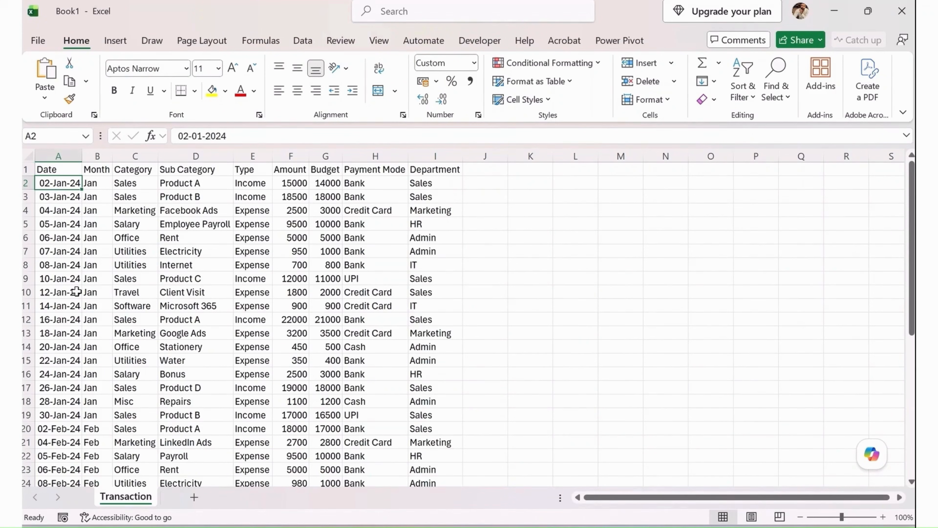
pyautogui.moveTo(119, 174); pyautogui.dragTo(384, 351)
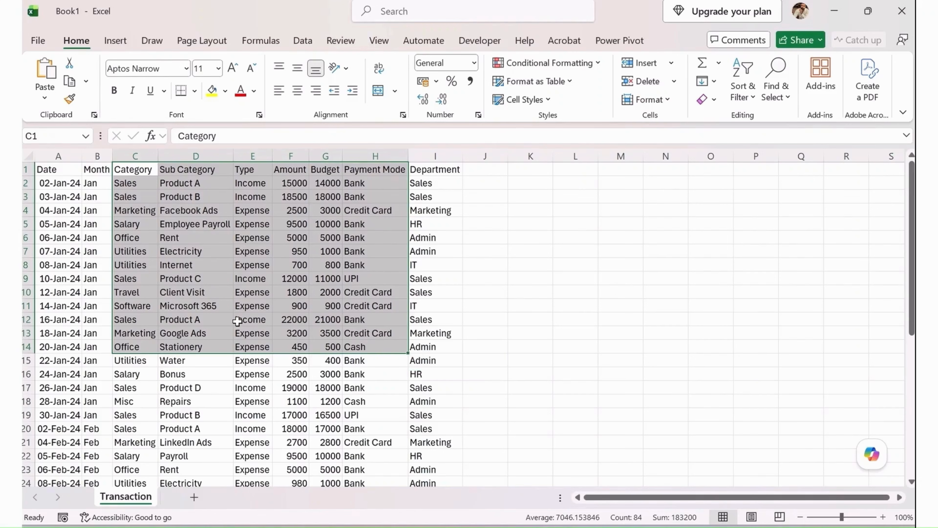
pyautogui.click(56, 194)
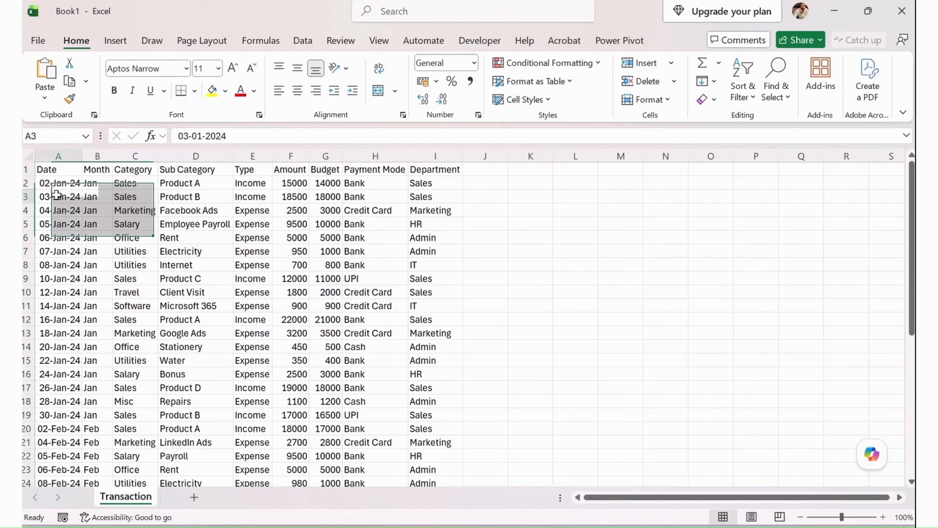
pyautogui.click(63, 183)
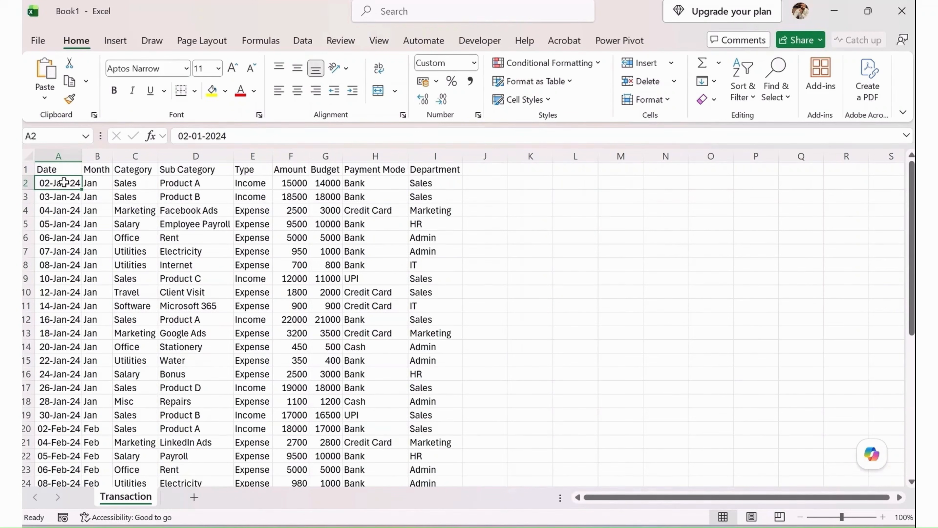
pyautogui.hotkey('ctrl', 't')
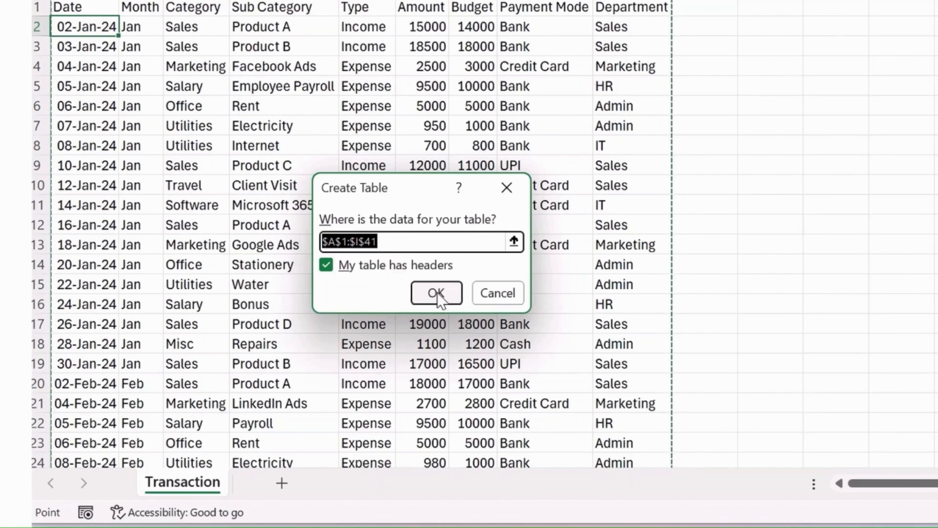
pyautogui.click(490, 299)
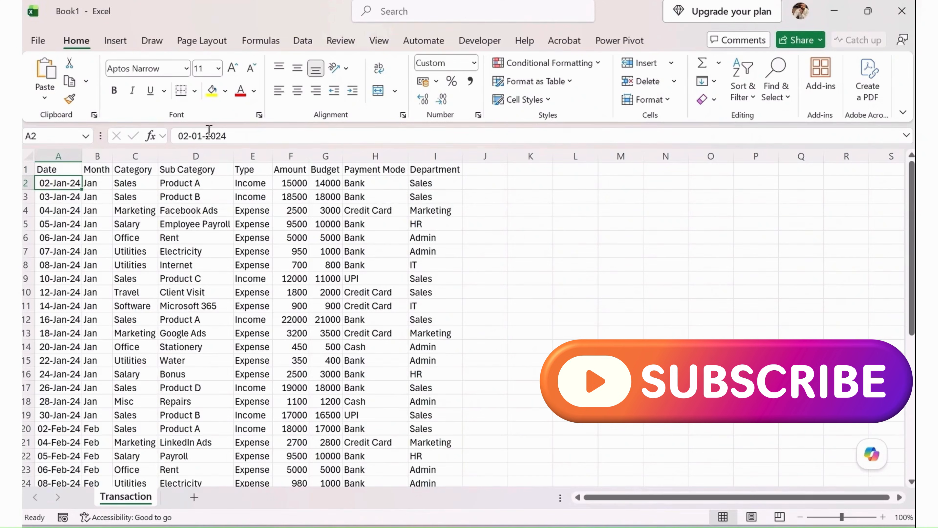
# Convert the data range $A$1:$I$41 into a table with its first row as headers.
pyautogui.click(123, 42)
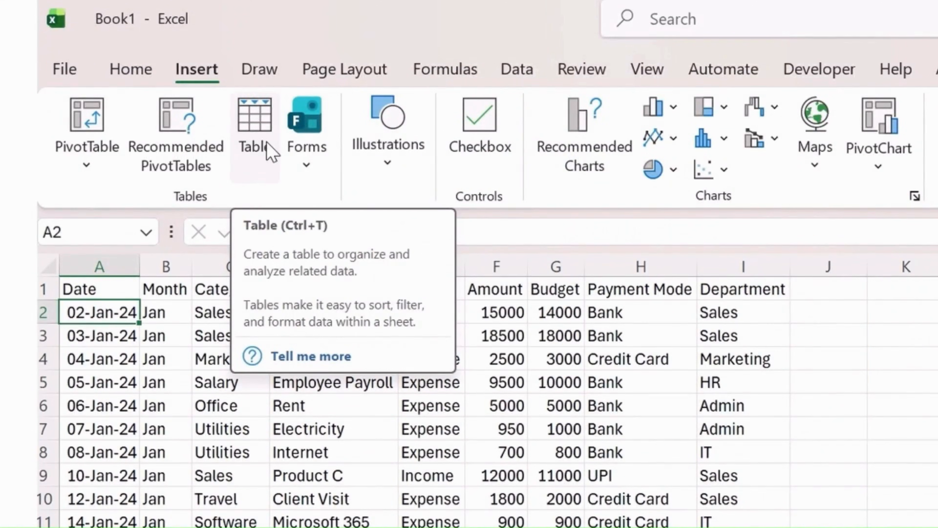
pyautogui.click(272, 151)
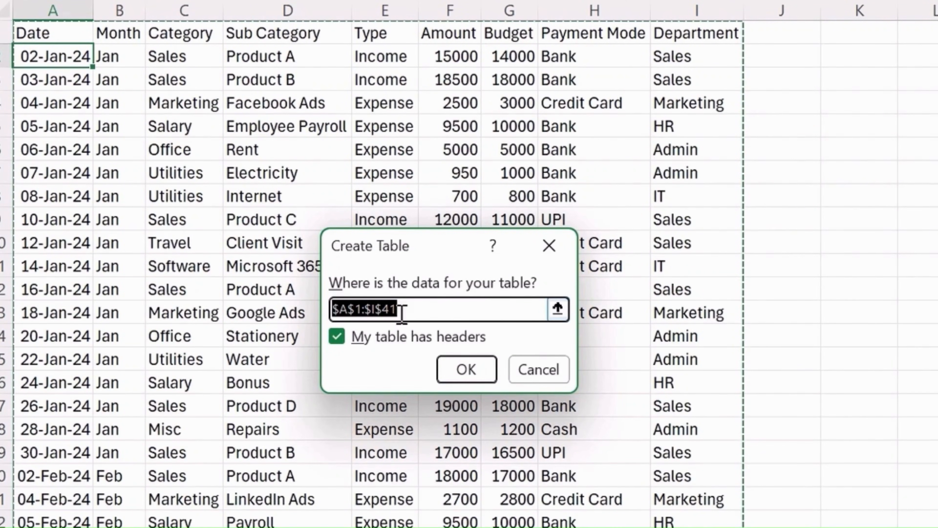
pyautogui.scroll(-3, 682, 273)
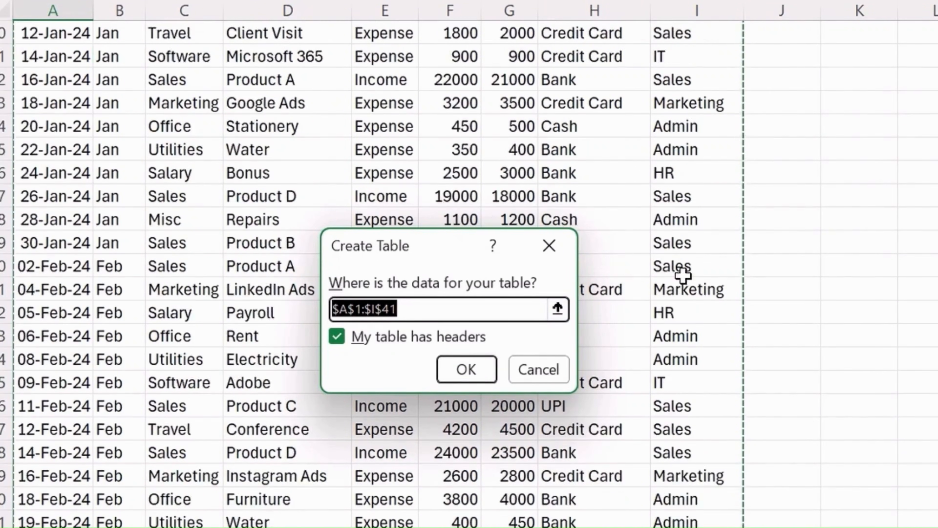
pyautogui.scroll(-5, 687, 306)
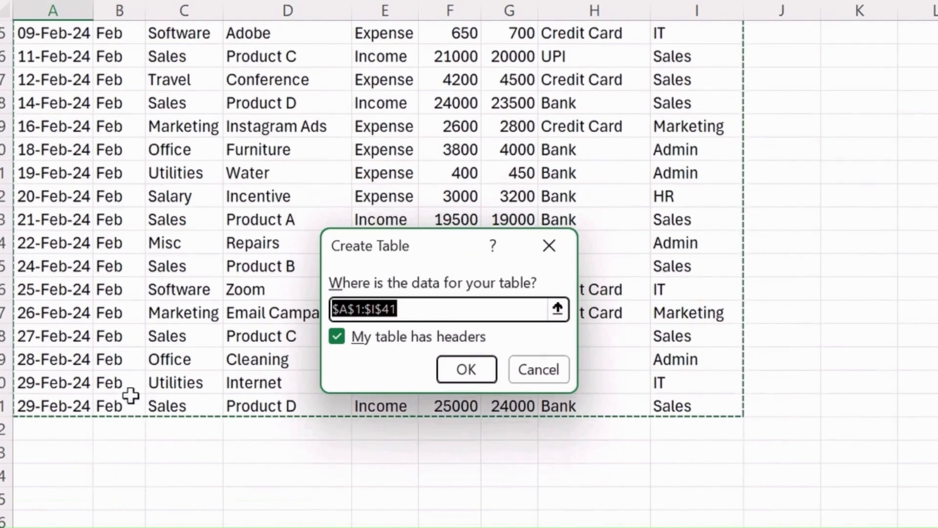
pyautogui.scroll(8, 230, 256)
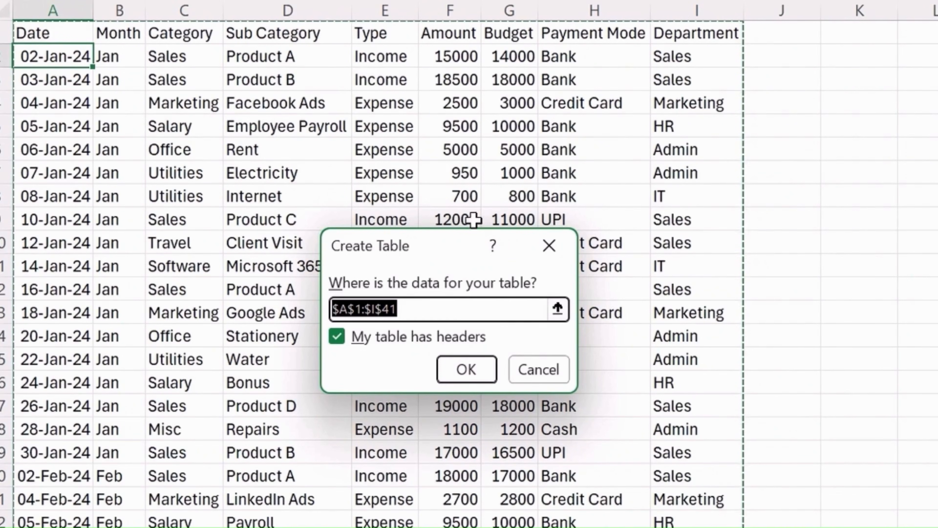
pyautogui.click(342, 343)
pyautogui.click(342, 344)
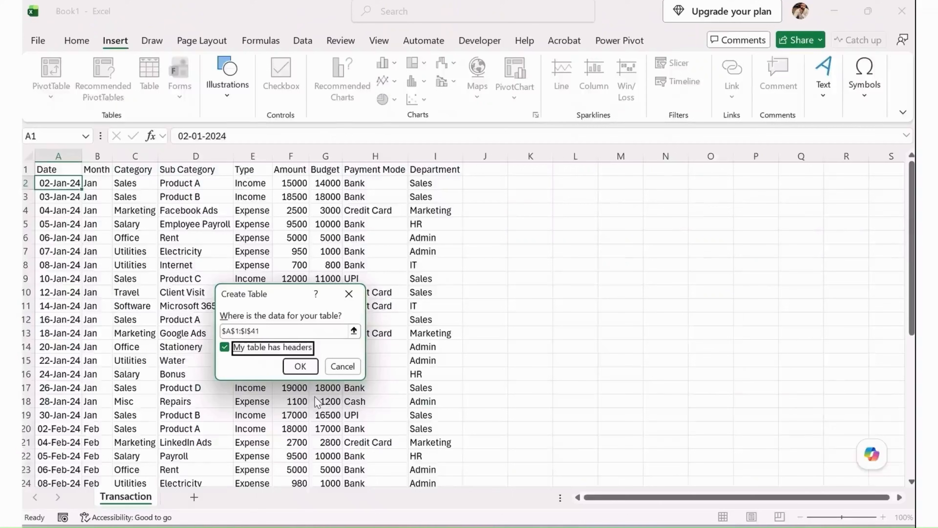
pyautogui.click(307, 371)
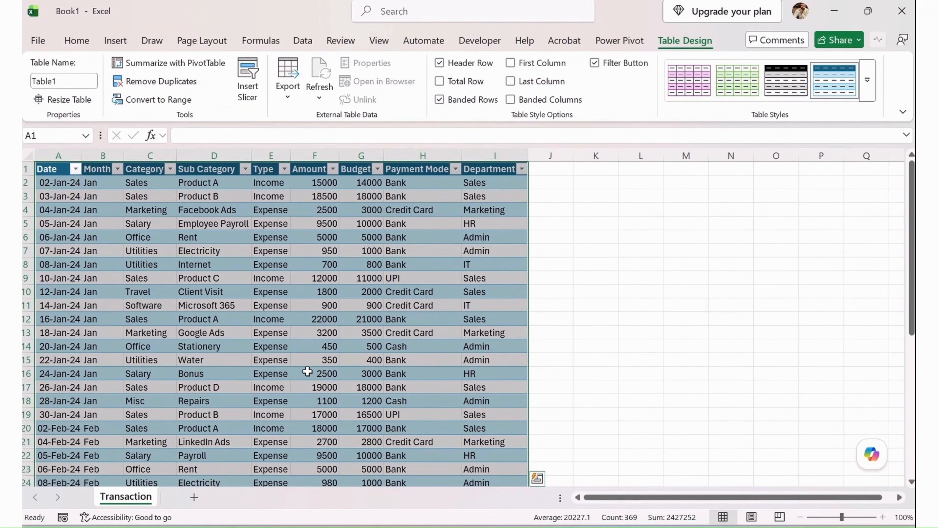
pyautogui.click(77, 173)
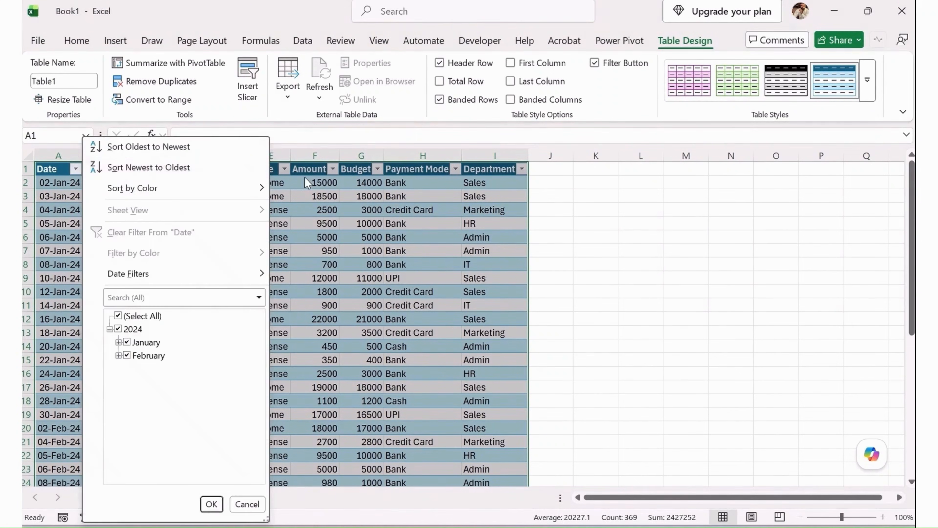
pyautogui.click(309, 178)
pyautogui.click(288, 171)
pyautogui.click(218, 504)
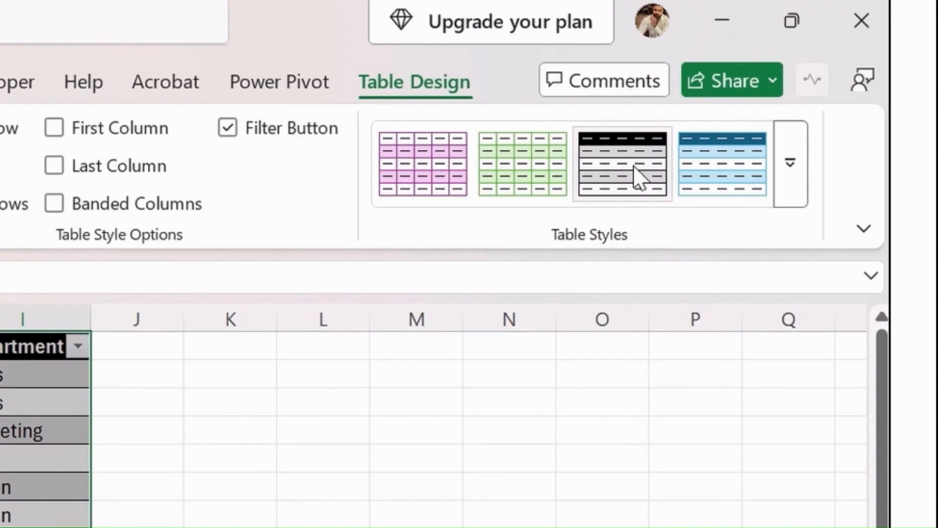
# Apply the dark purple banded table style with a black header row to the table.
pyautogui.click(790, 176)
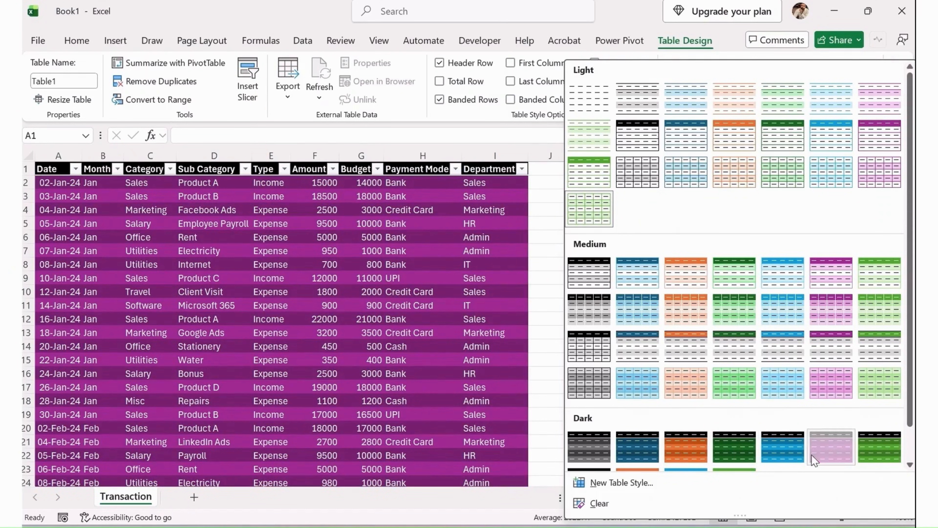
pyautogui.click(813, 459)
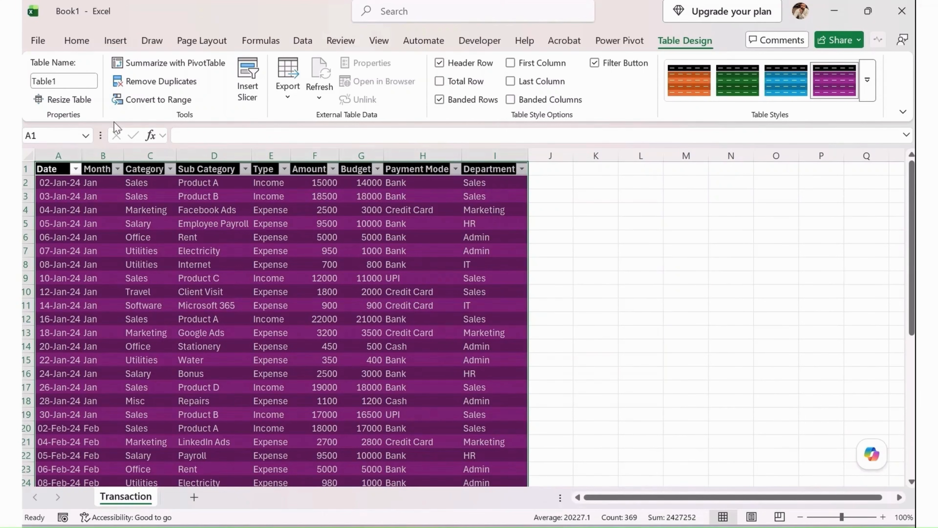
# Rename the table as tblTransactions.
pyautogui.click(62, 80)
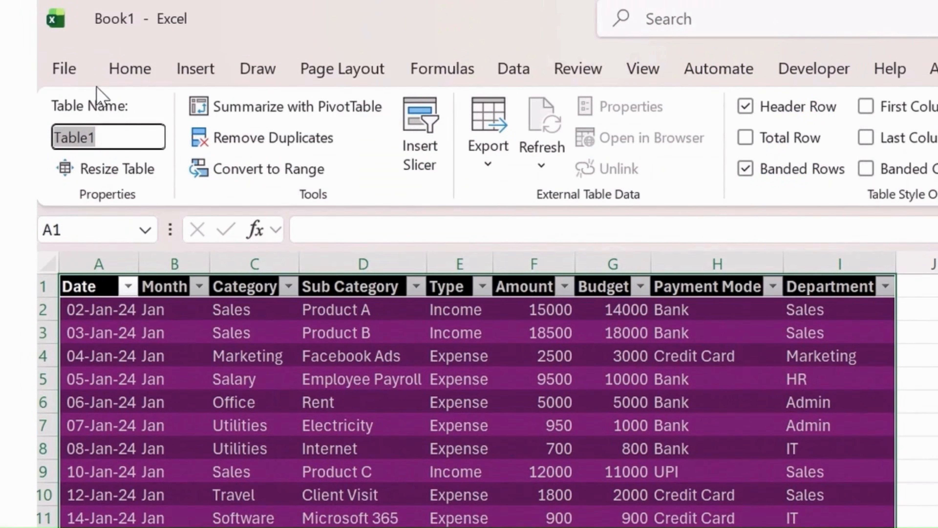
pyautogui.press('BackSpace')
pyautogui.write('tblTransactions')
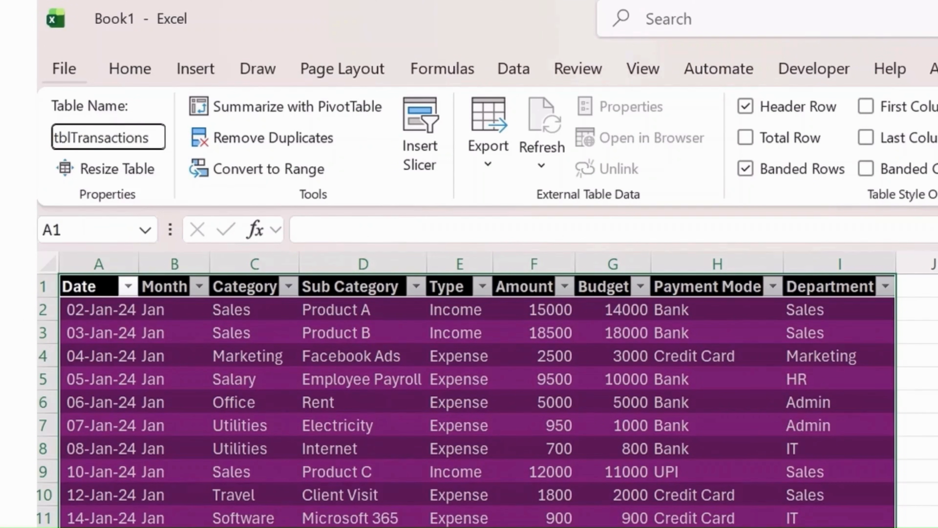
pyautogui.click(266, 396)
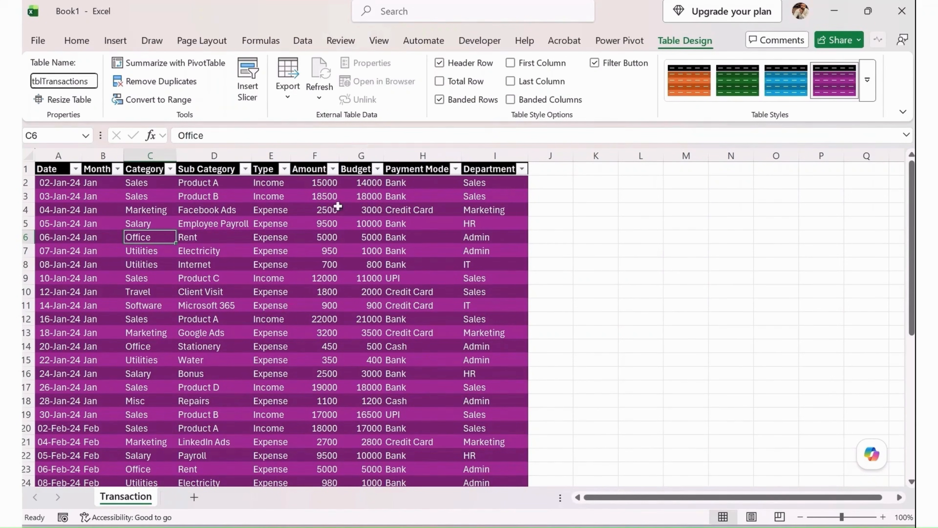
# Apply the Turquoise, Table Style Medium 12 style to the transactions table.
pyautogui.click(370, 155)
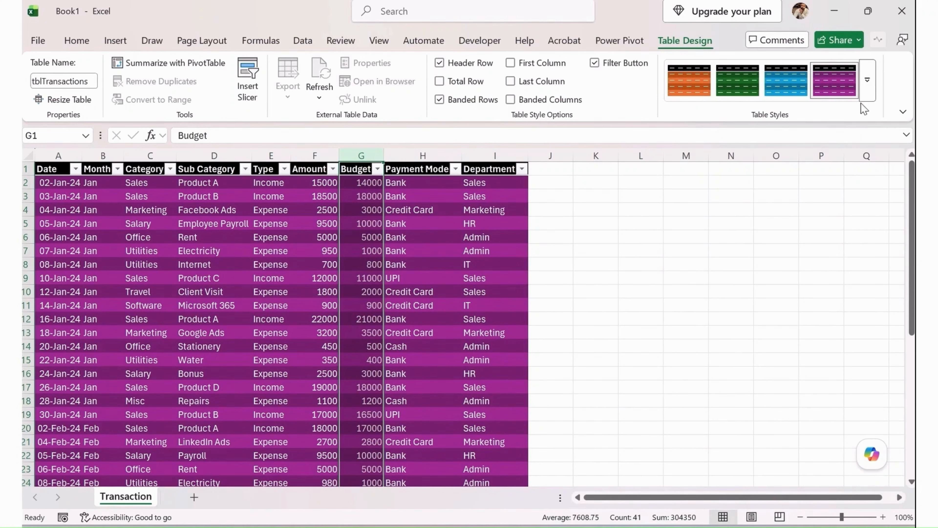
pyautogui.click(867, 80)
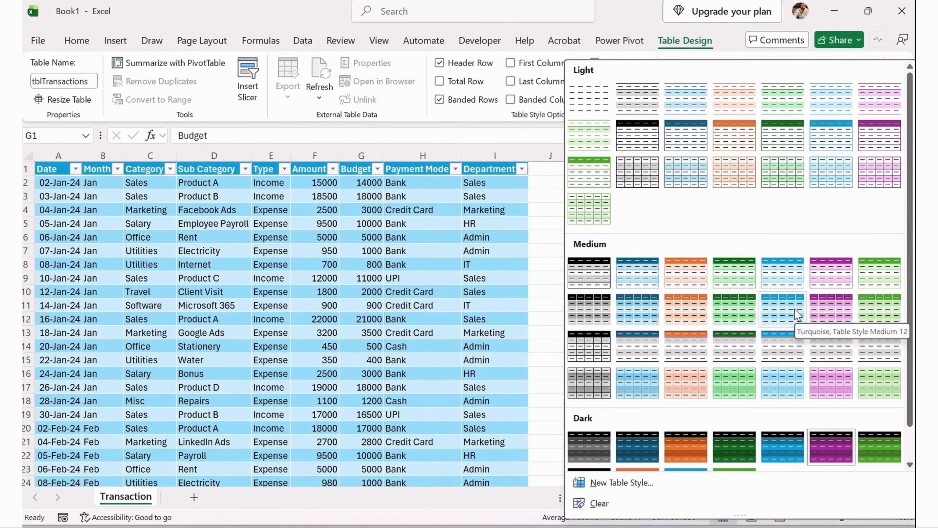
pyautogui.click(798, 314)
# Select all of the table's data and auto-fit the Sub Category column's width.
pyautogui.click(324, 280)
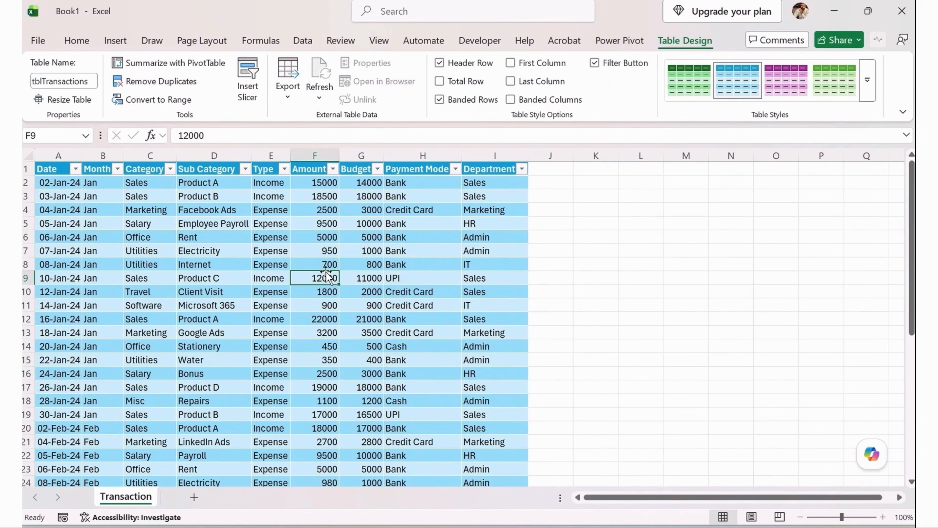
pyautogui.hotkey('ctrl', 'a')
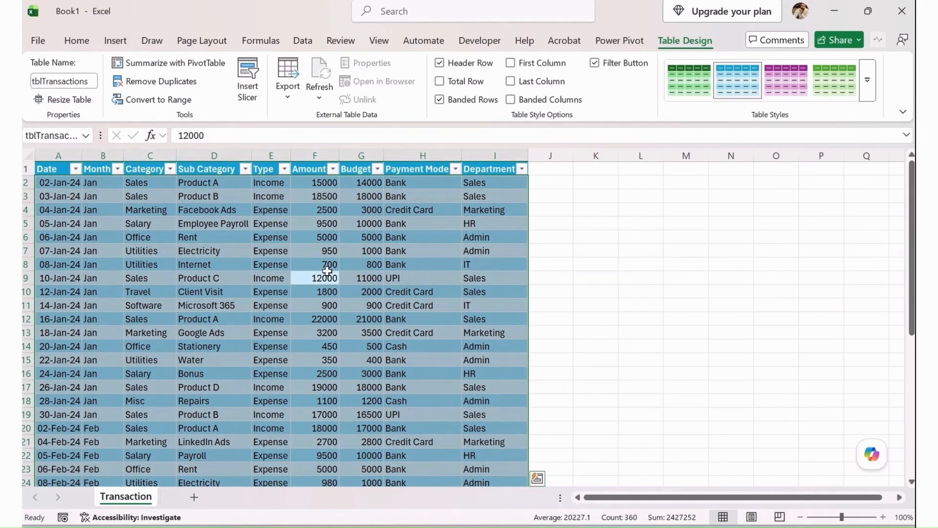
pyautogui.click(101, 226)
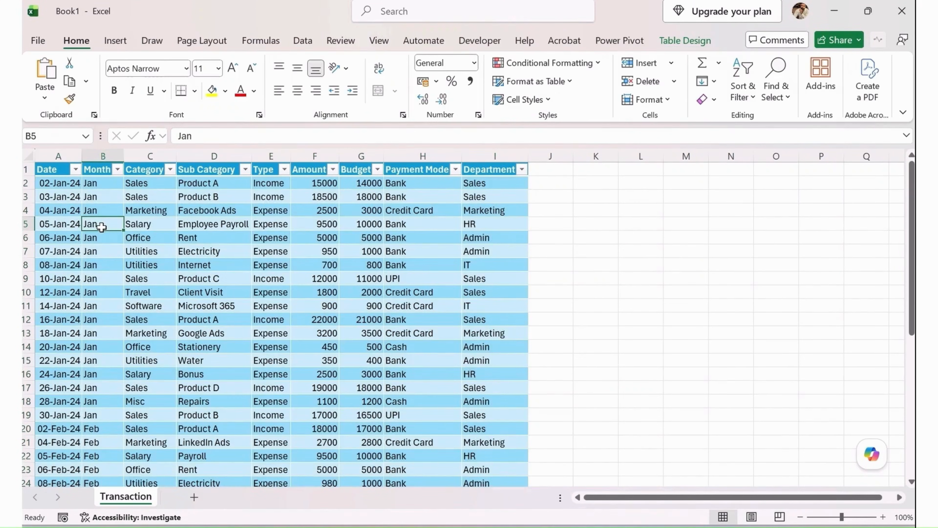
pyautogui.hotkey('ctrl', 'a')
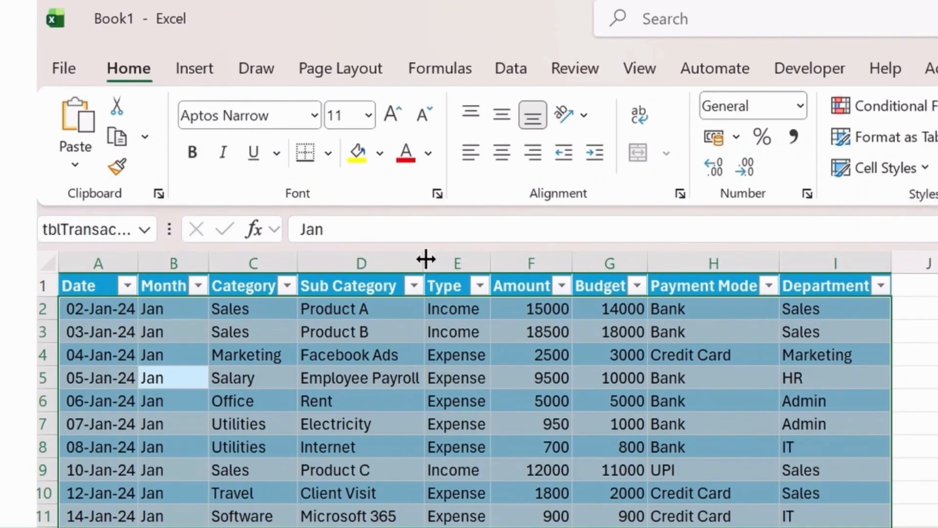
pyautogui.doubleClick(251, 153)
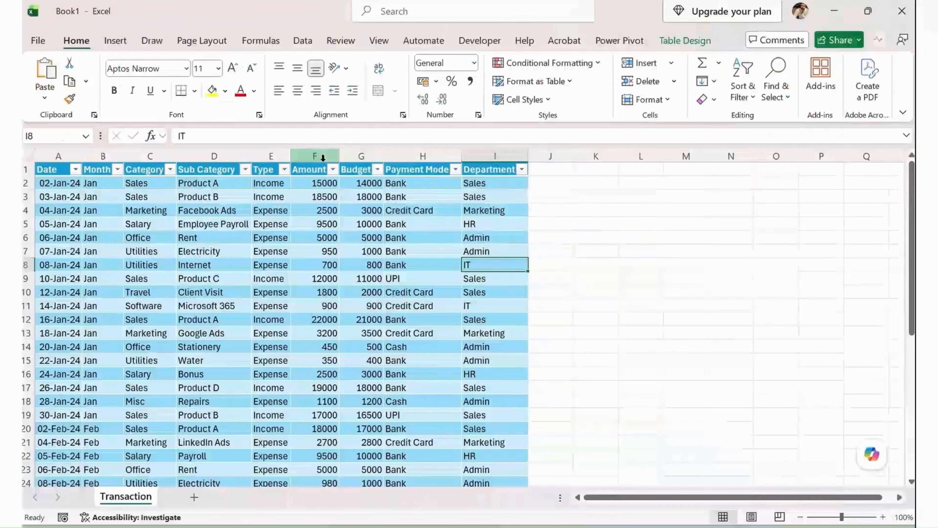
# Apply the Accounting number format to the Amount and Budget columns.
pyautogui.moveTo(530, 264); pyautogui.dragTo(609, 263)
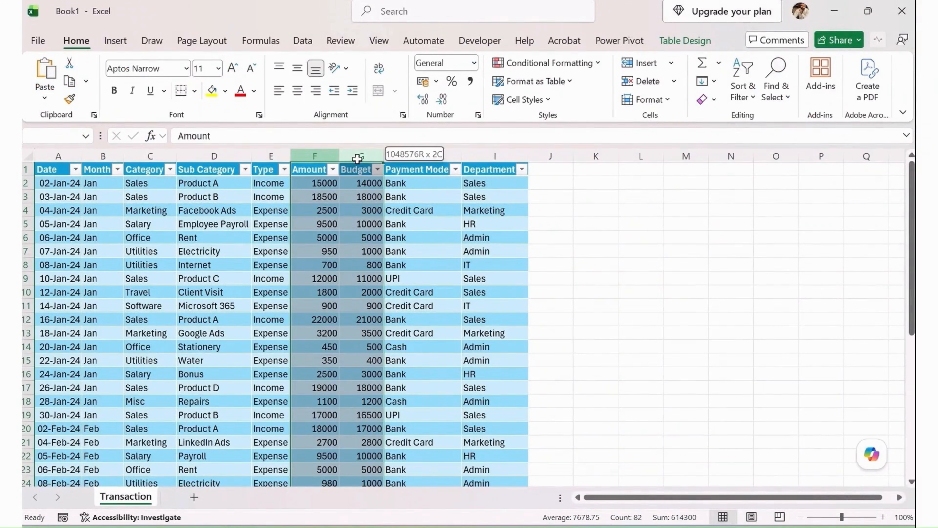
pyautogui.click(334, 196)
pyautogui.moveTo(325, 155); pyautogui.dragTo(382, 150)
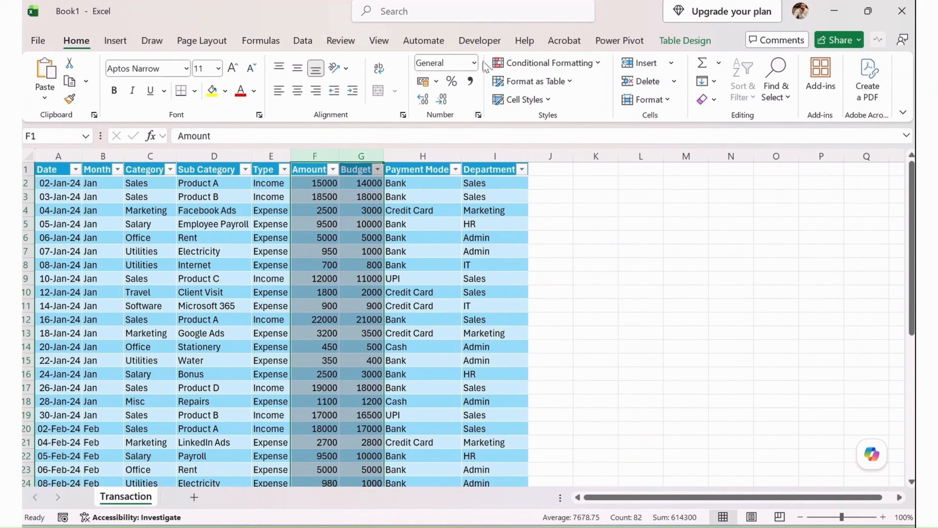
pyautogui.click(474, 63)
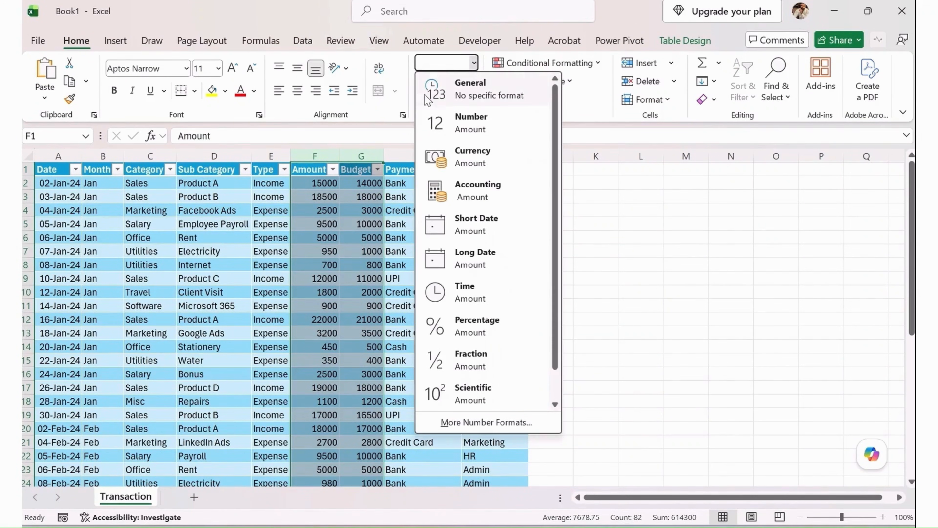
pyautogui.click(487, 189)
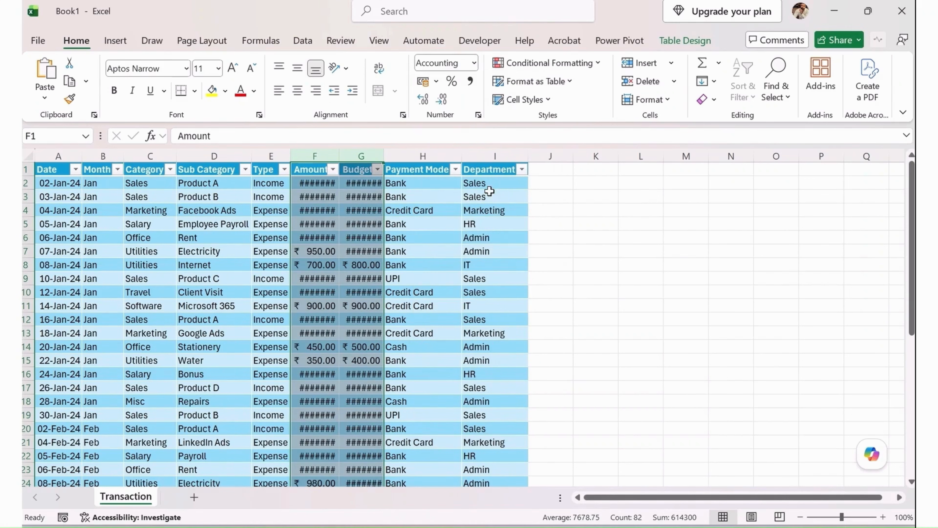
# Auto-fit the widths of the Amount and Budget columns so their currency values fit.
pyautogui.doubleClick(339, 156)
pyautogui.click(385, 277)
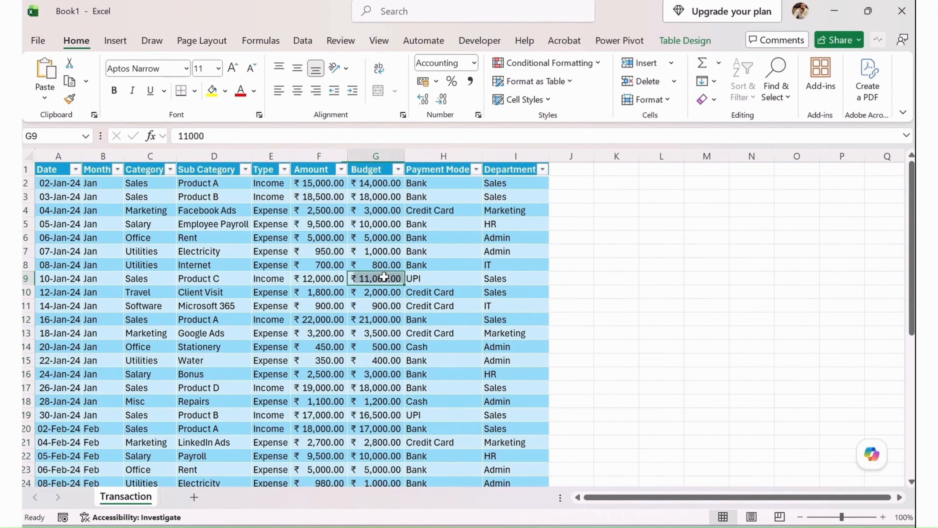
pyautogui.click(328, 195)
pyautogui.click(328, 278)
pyautogui.click(328, 346)
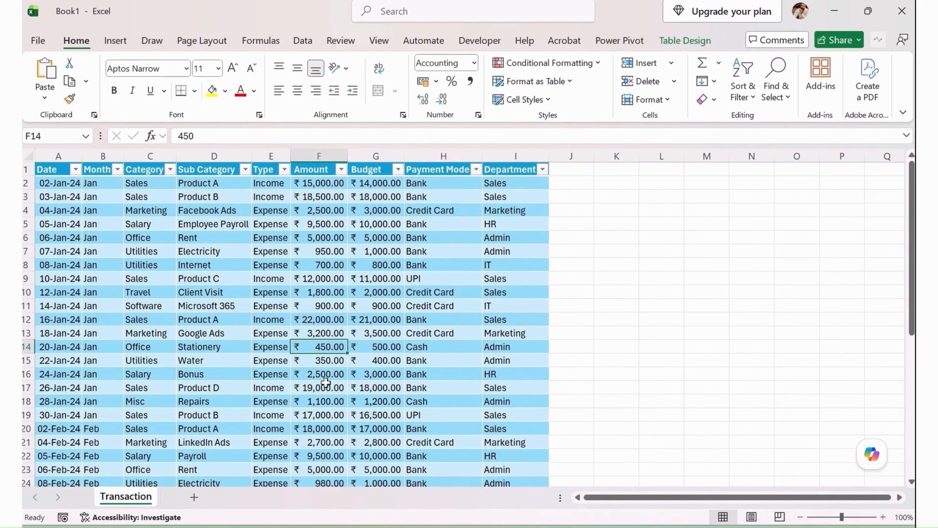
pyautogui.click(373, 415)
# Apply the Short Date number format to the whole Date column.
pyautogui.click(55, 164)
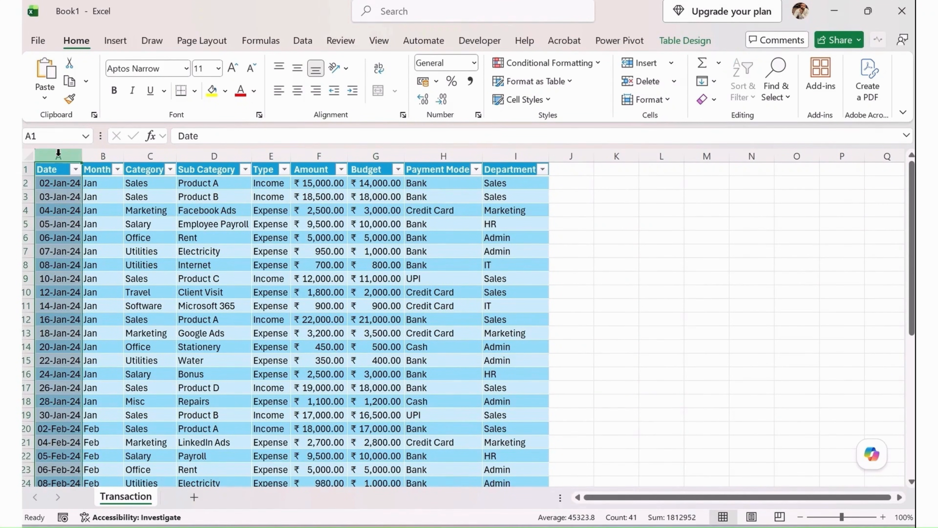
pyautogui.click(474, 71)
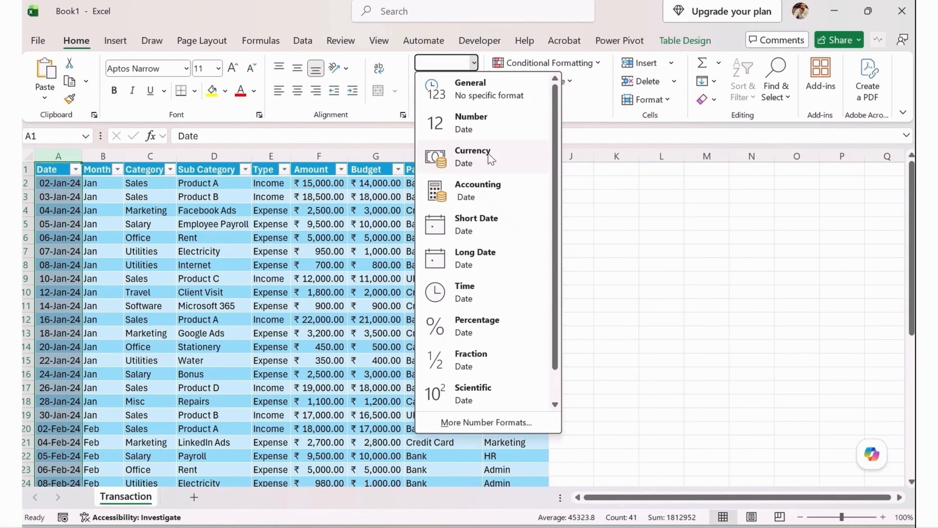
pyautogui.click(497, 232)
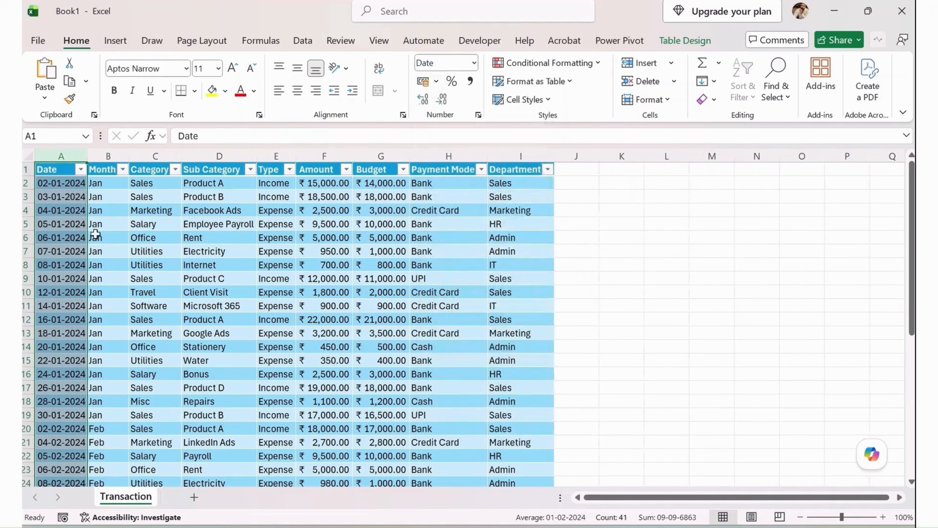
pyautogui.click(98, 197)
pyautogui.click(111, 149)
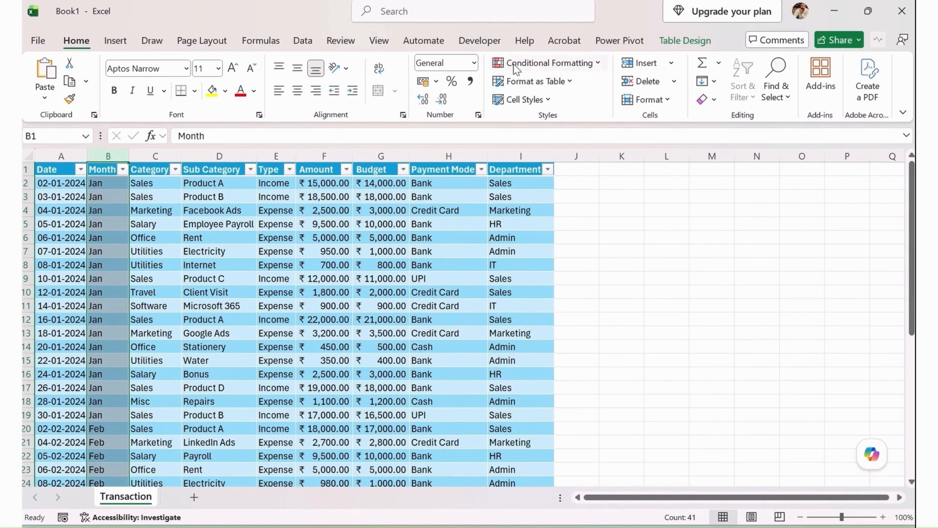
pyautogui.click(475, 63)
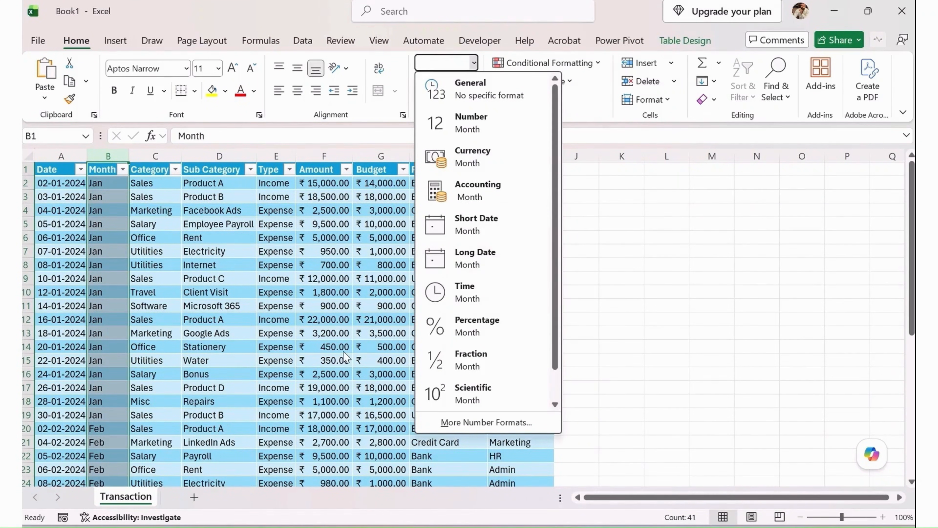
pyautogui.press('Escape')
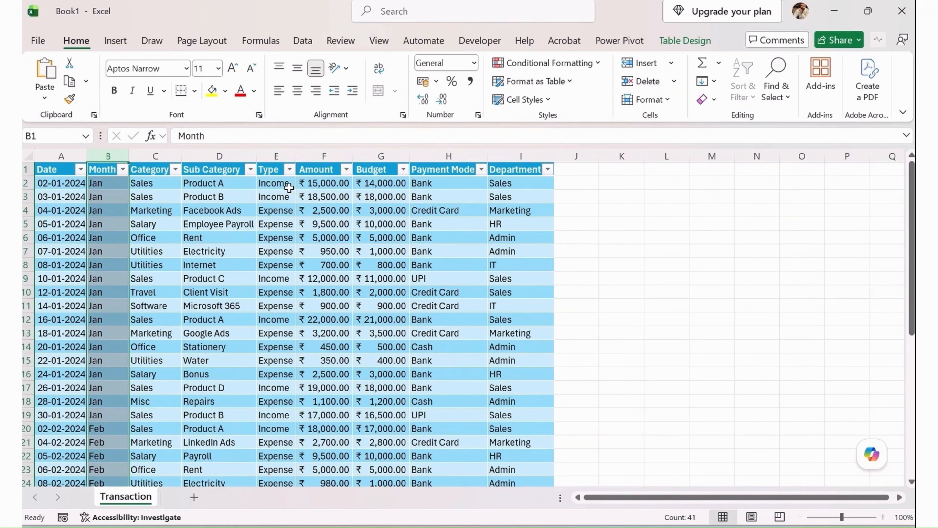
pyautogui.click(456, 220)
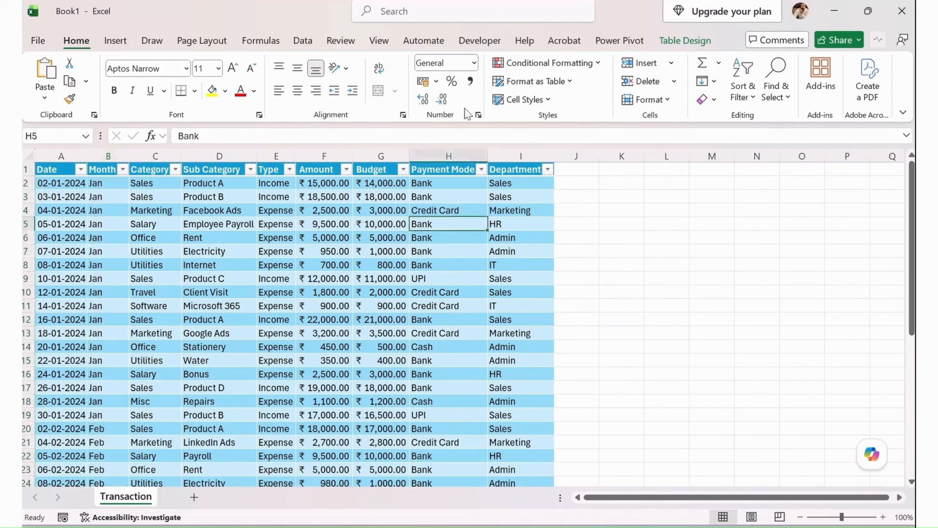
pyautogui.click(474, 63)
pyautogui.press('Escape')
# Review the formatted Amount, Budget and Date columns and look through all records of the transactions table.
pyautogui.click(330, 156)
pyautogui.click(368, 156)
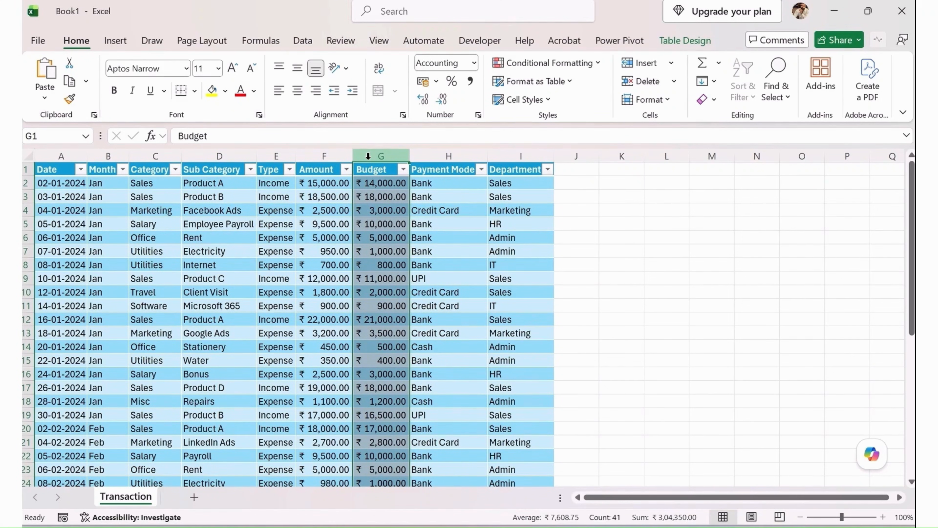
pyautogui.click(56, 157)
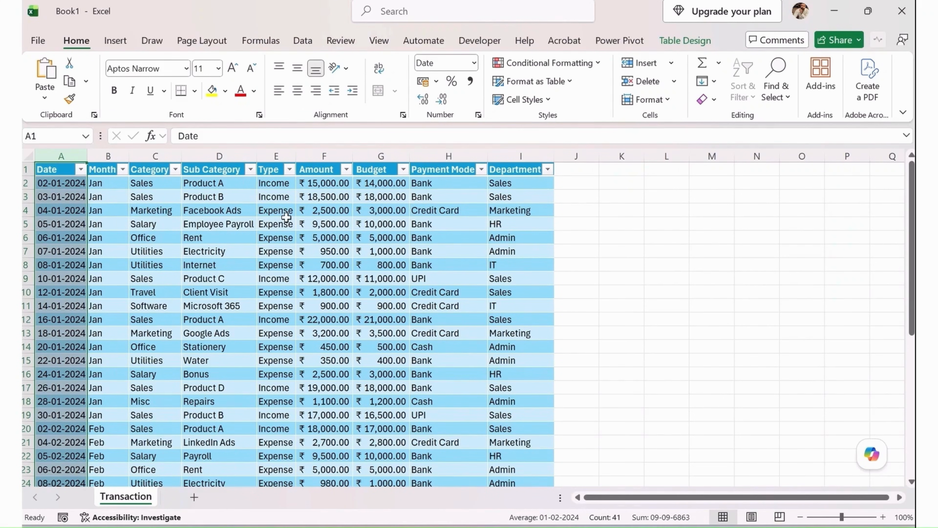
pyautogui.scroll(-8, 218, 306)
pyautogui.scroll(8, 223, 312)
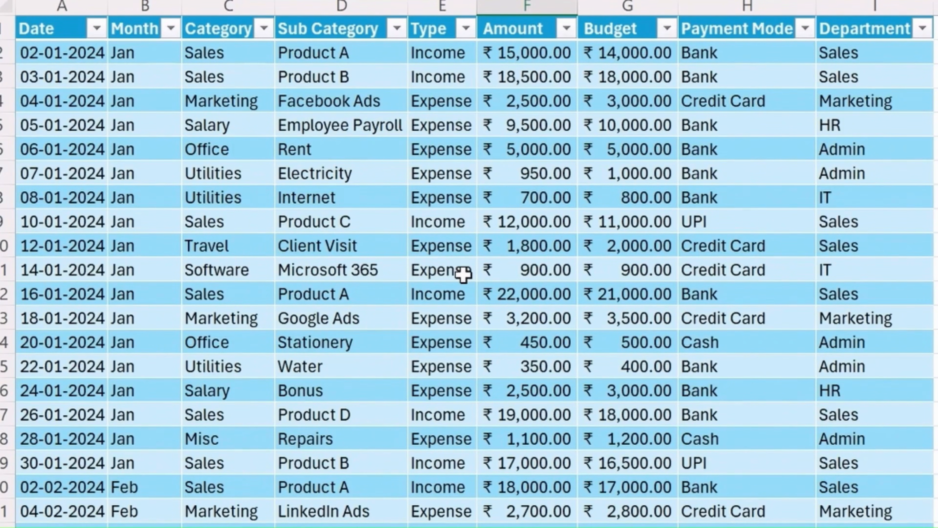
pyautogui.scroll(-12, 463, 274)
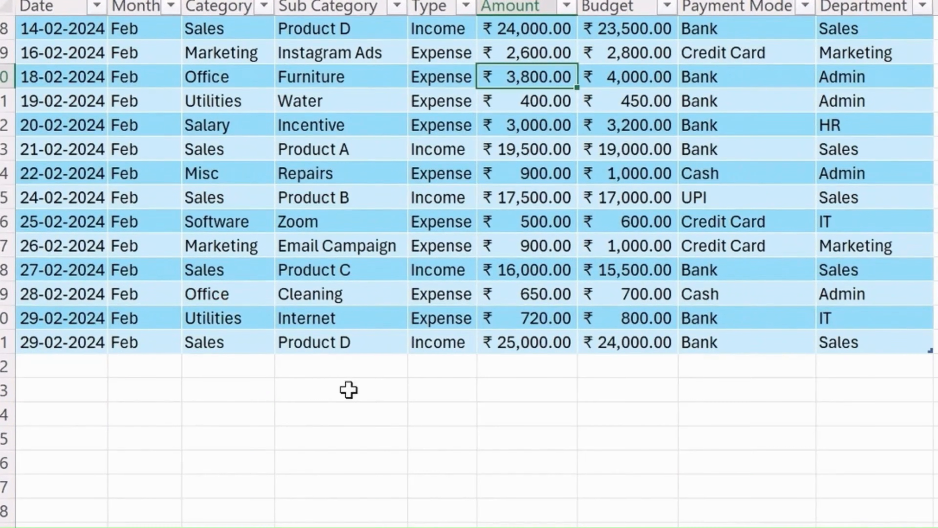
pyautogui.scroll(6, 559, 330)
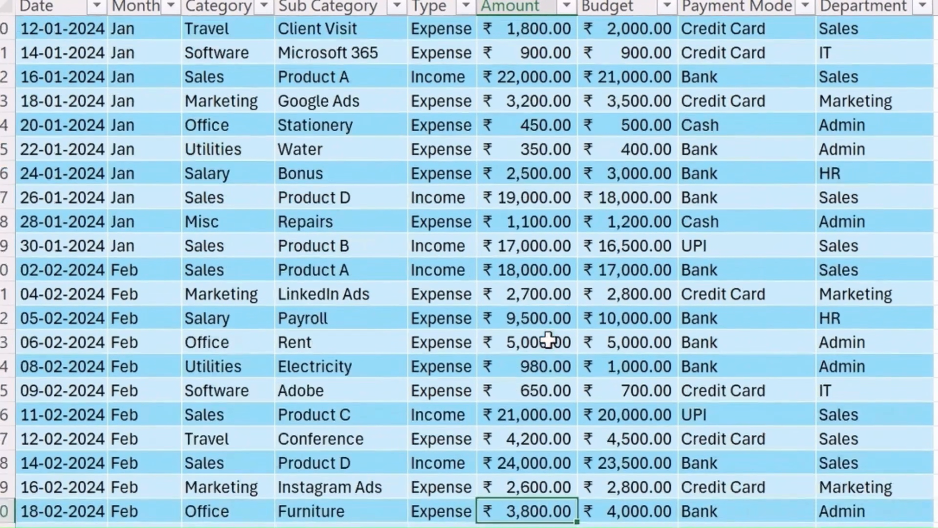
pyautogui.scroll(3, 484, 229)
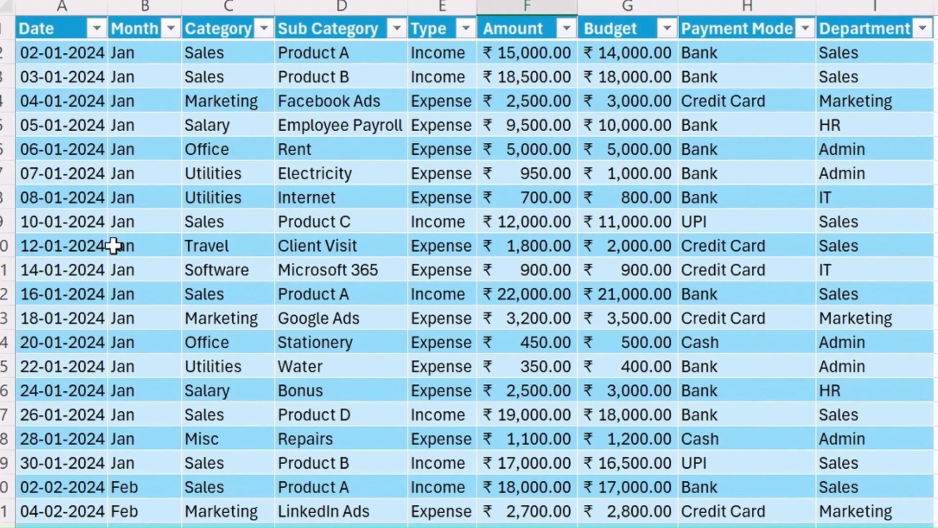
pyautogui.scroll(-2, 113, 245)
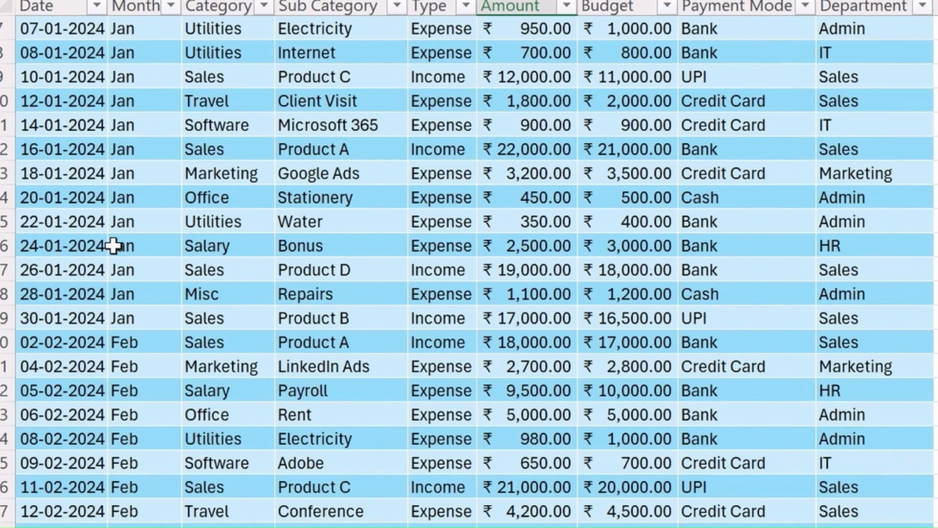
# Search the whole transactions table for blank cells with Go To Special.
pyautogui.hotkey('ctrl', 'a')
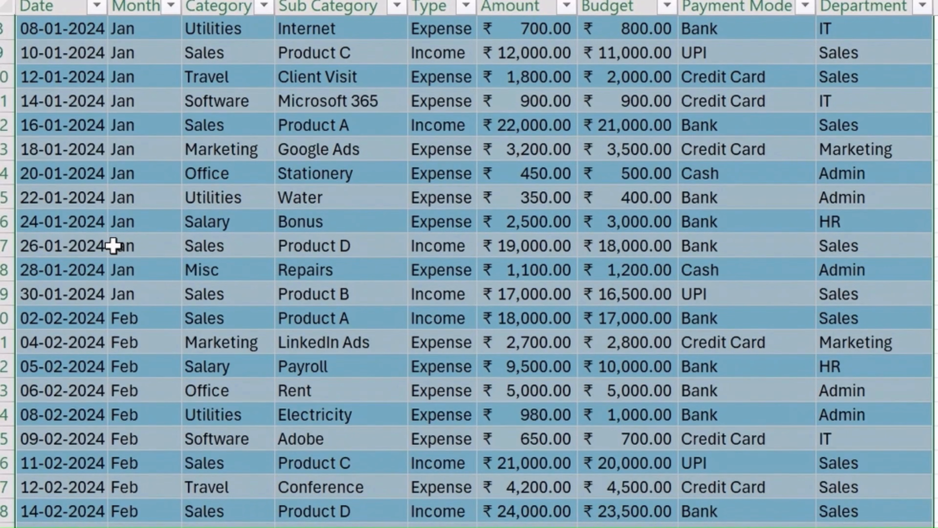
pyautogui.hotkey('ctrl', 'g')
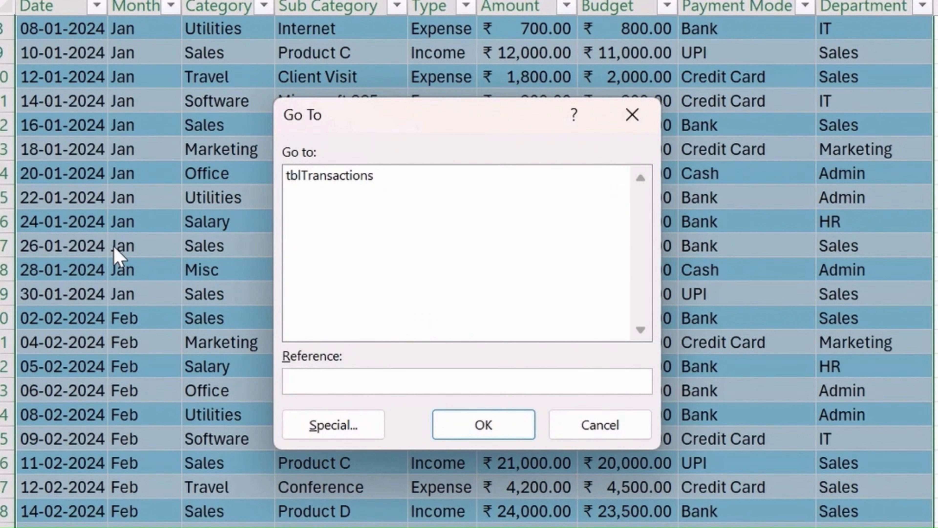
pyautogui.click(334, 423)
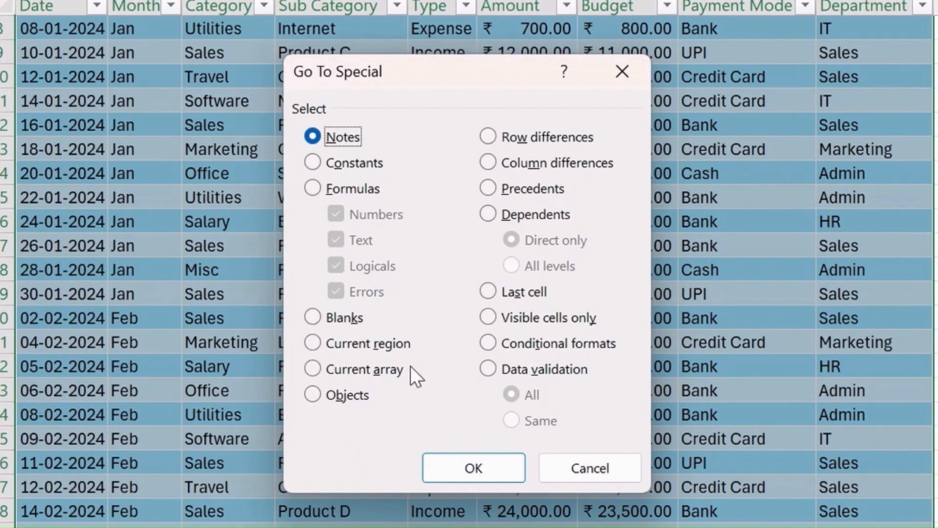
pyautogui.click(343, 319)
pyautogui.click(445, 468)
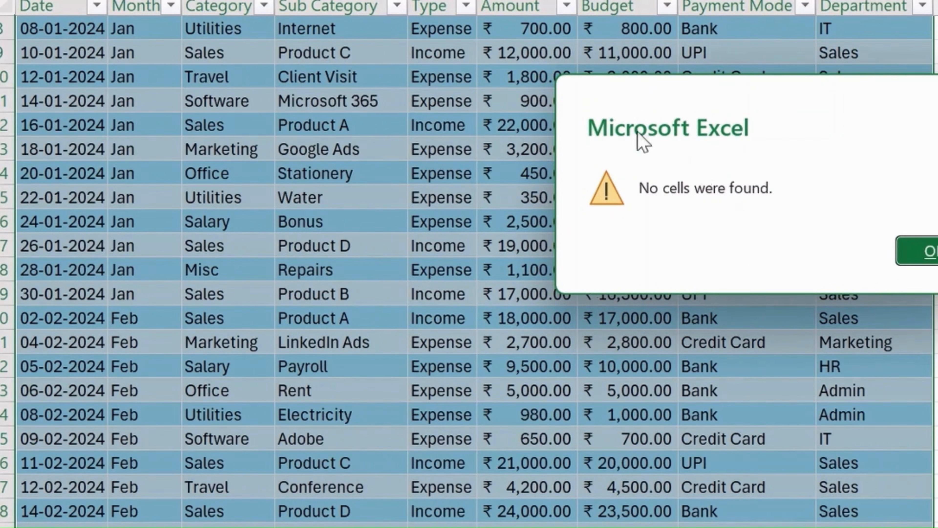
pyautogui.click(925, 251)
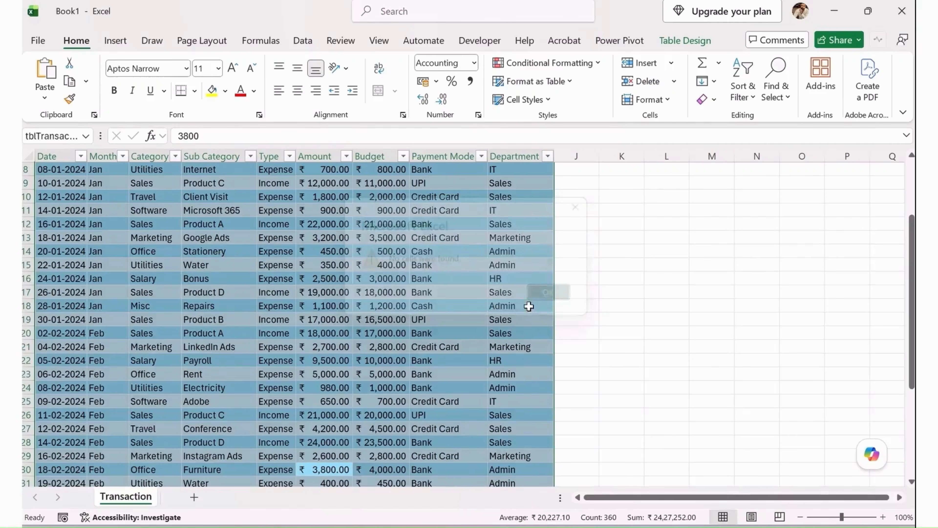
# Clear the Type value in cell E24 of the Electricity record dated 08-02-2024.
pyautogui.click(441, 414)
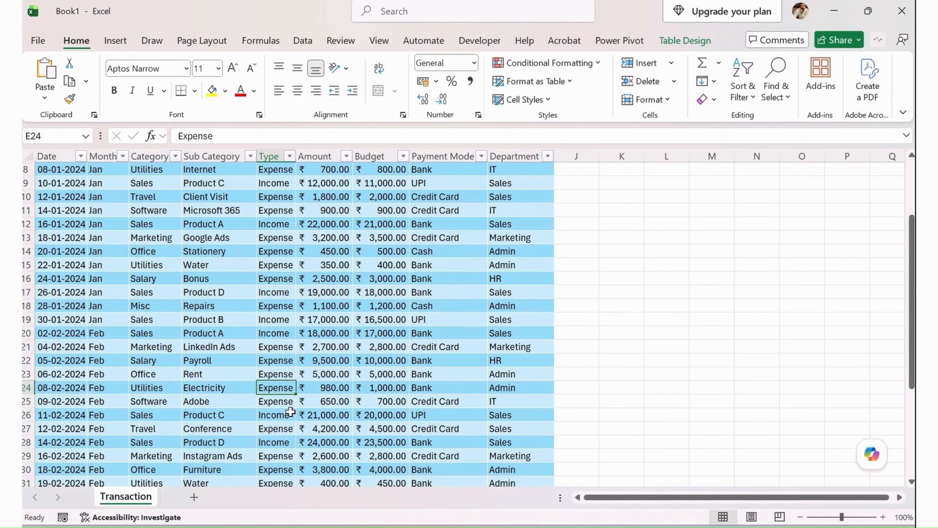
pyautogui.press('Delete')
pyautogui.click(290, 412)
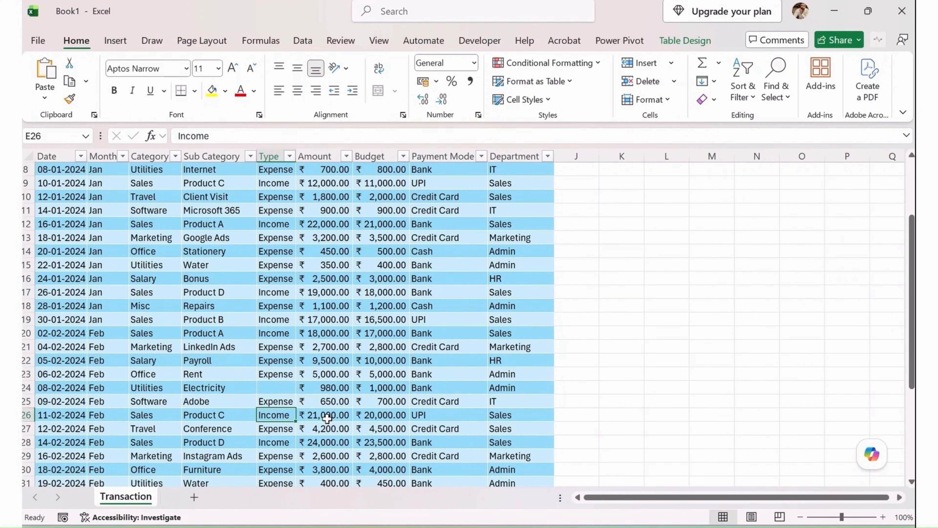
pyautogui.hotkey('ctrl', 'a')
pyautogui.hotkey('ctrl', 'q')
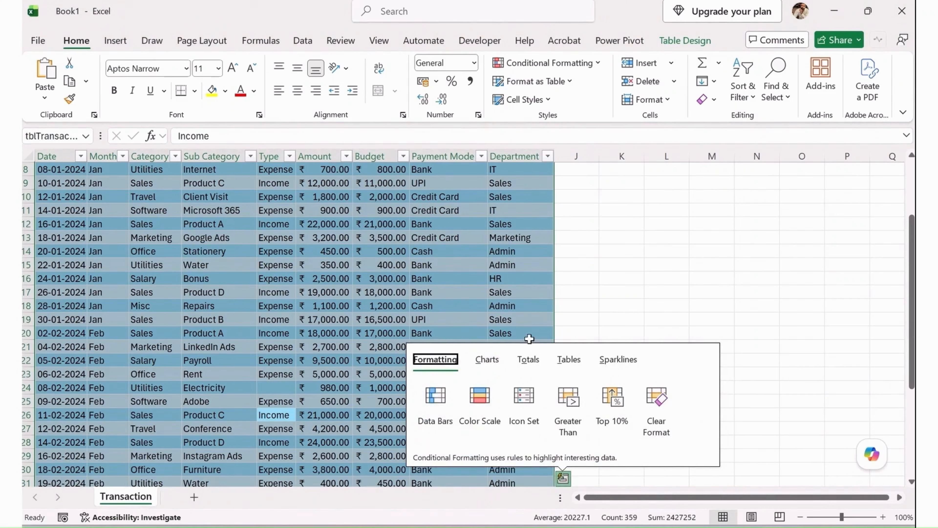
pyautogui.click(385, 294)
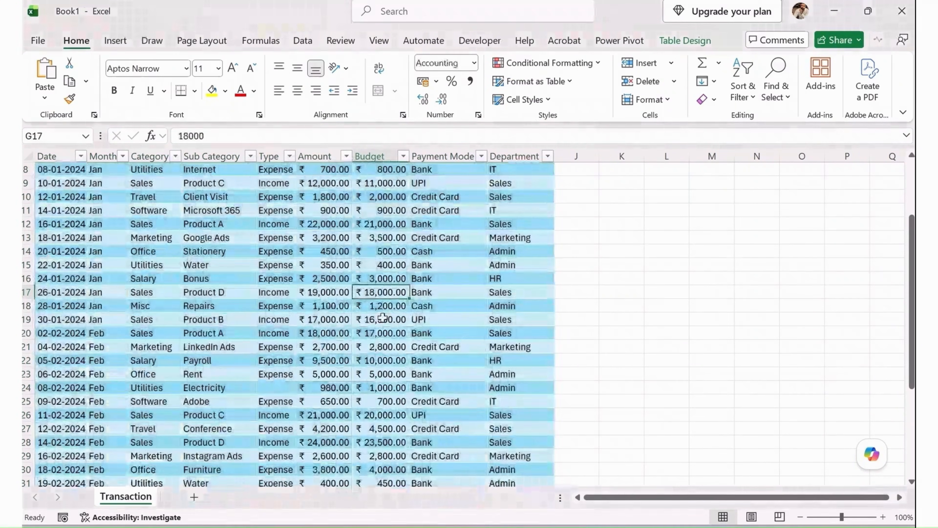
# Select all of the table's data and use Go To Special to select its blank cells.
pyautogui.hotkey('ctrl', 'a')
pyautogui.hotkey('ctrl', 'g')
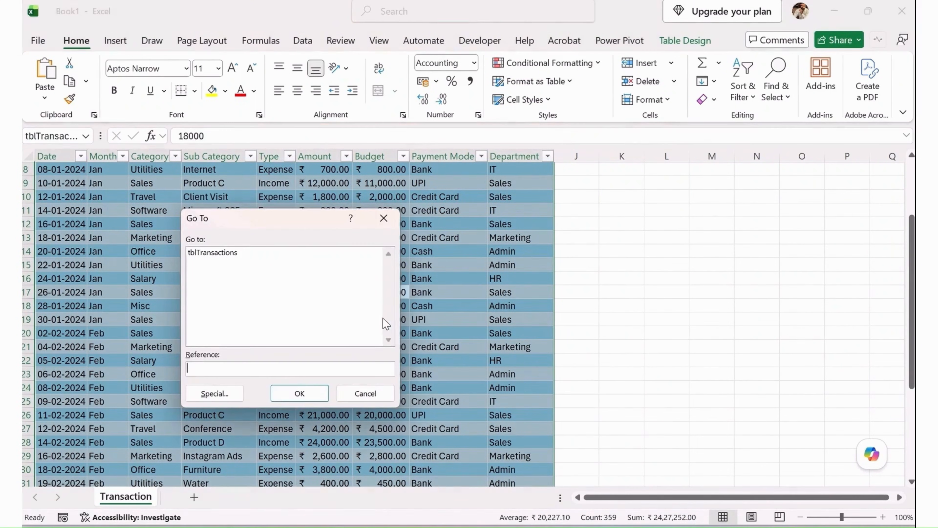
pyautogui.click(244, 394)
pyautogui.click(219, 332)
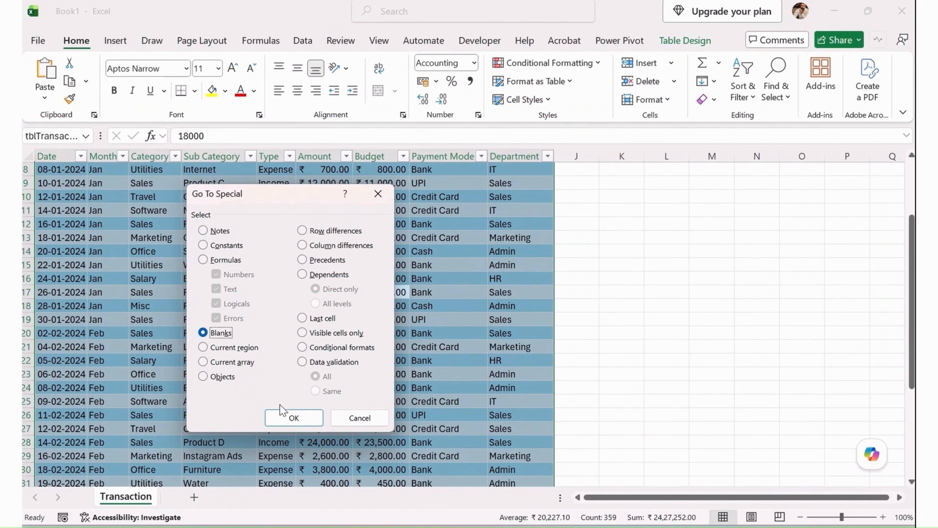
pyautogui.click(291, 417)
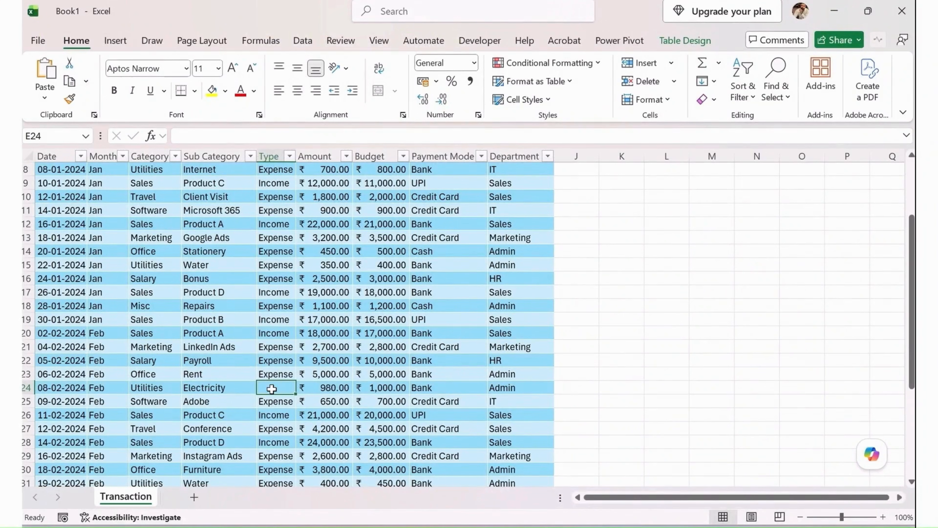
# Fill the blank Type cell E24 with Expense by copying down the value from E23.
pyautogui.moveTo(277, 374); pyautogui.dragTo(280, 397)
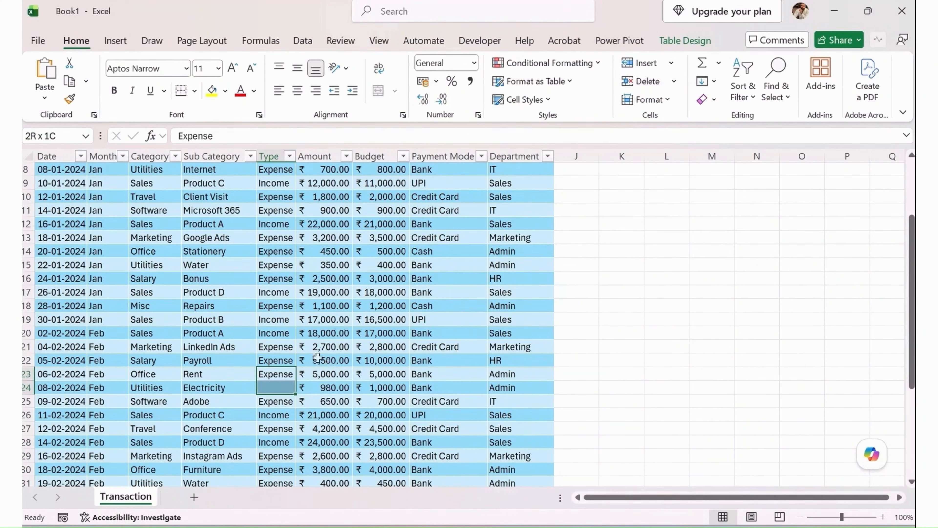
pyautogui.click(320, 358)
pyautogui.click(277, 377)
pyautogui.keyDown('shift'); pyautogui.click(283, 385); pyautogui.keyUp('shift')
pyautogui.hotkey('ctrl', 'd')
pyautogui.click(283, 385)
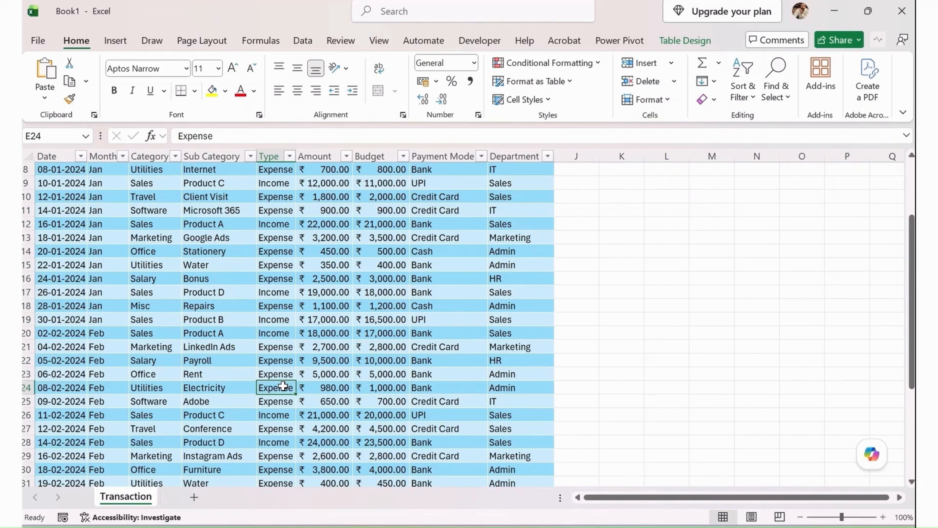
pyautogui.click(422, 368)
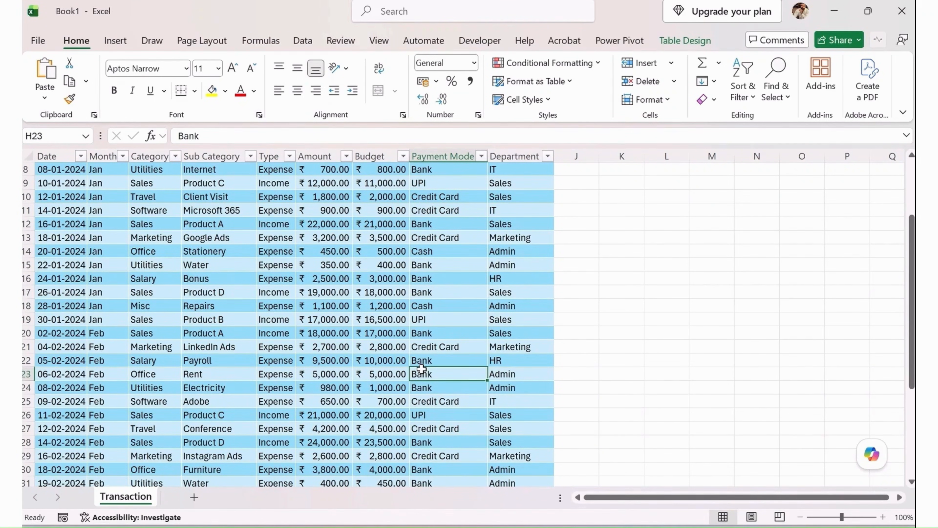
# Select the whole transactions table with its headers and run Remove Duplicates across all columns from Date to Department.
pyautogui.hotkey('ctrl', 'Home')
pyautogui.hotkey('shift', 'Right')
pyautogui.hotkey('shift', 'Right')
pyautogui.hotkey('shift', 'Right')
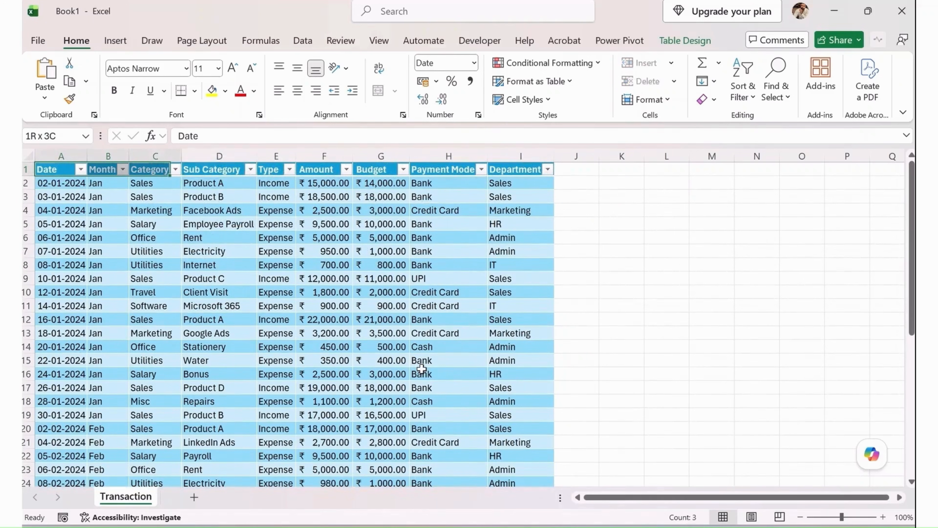
pyautogui.hotkey('shift', 'Right')
pyautogui.hotkey('shift', 'Right')
pyautogui.hotkey('shift', 'Right')
pyautogui.hotkey('shift', 'Right')
pyautogui.hotkey('shift', 'Right')
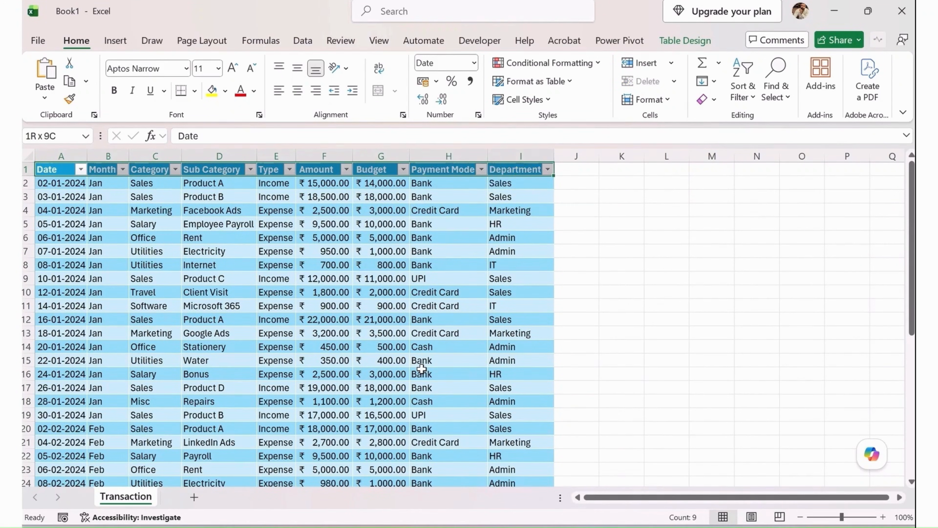
pyautogui.hotkey('ctrl', 'shift', 'Down')
pyautogui.click(303, 40)
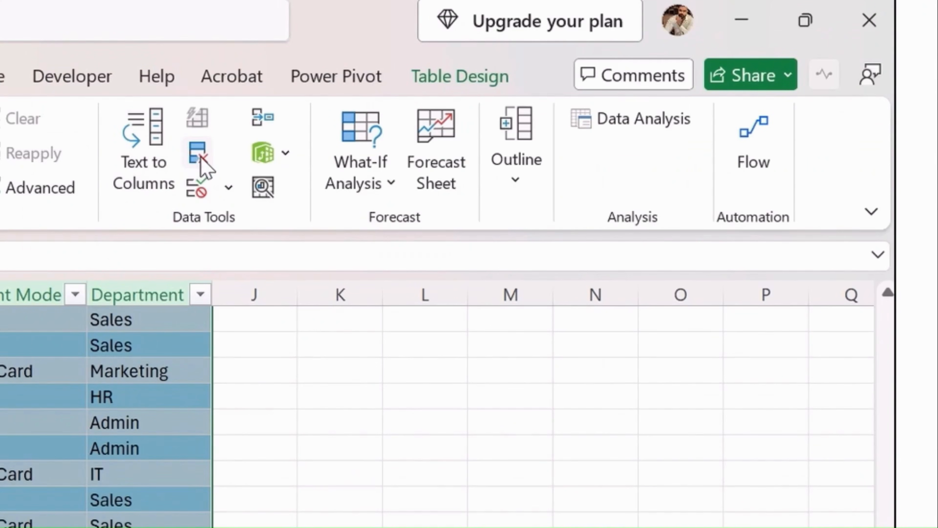
pyautogui.click(202, 158)
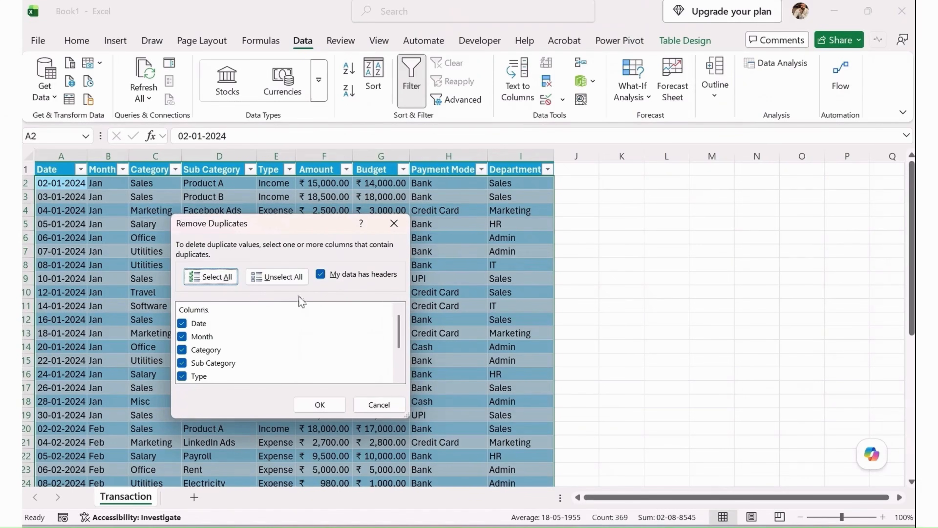
pyautogui.scroll(-2, 207, 336)
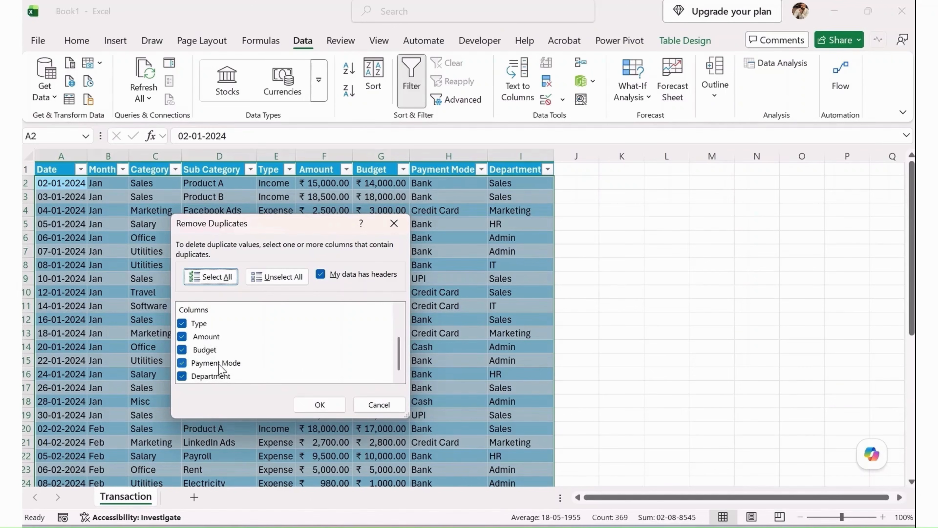
pyautogui.click(330, 408)
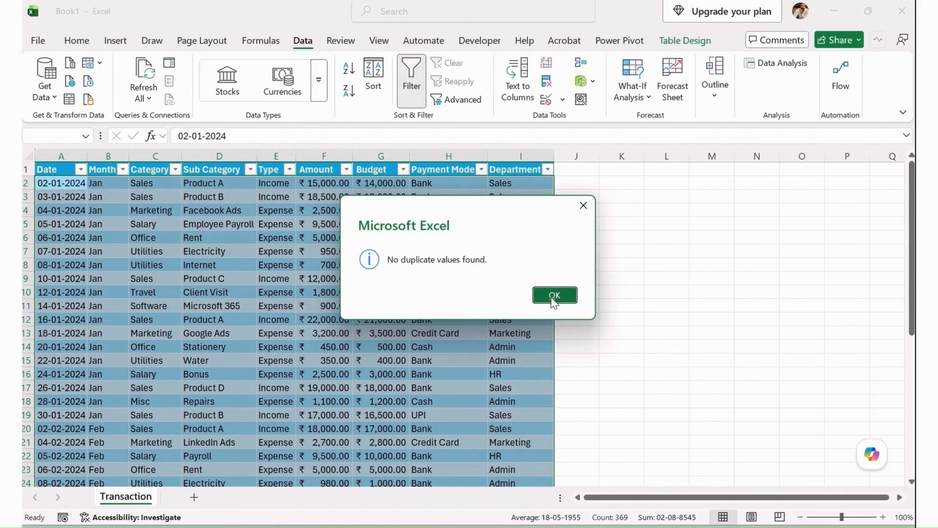
pyautogui.click(552, 297)
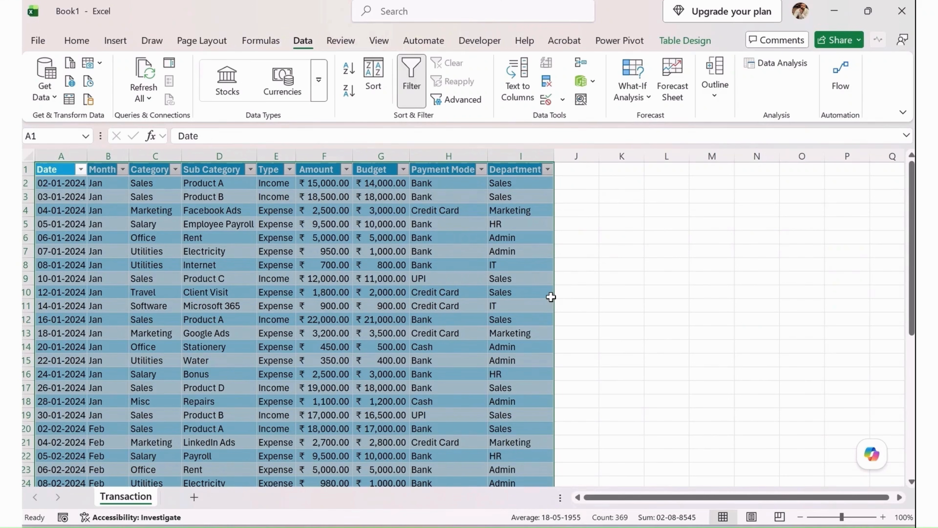
# Check the number formats applied to the Date, Amount and Budget columns.
pyautogui.click(93, 194)
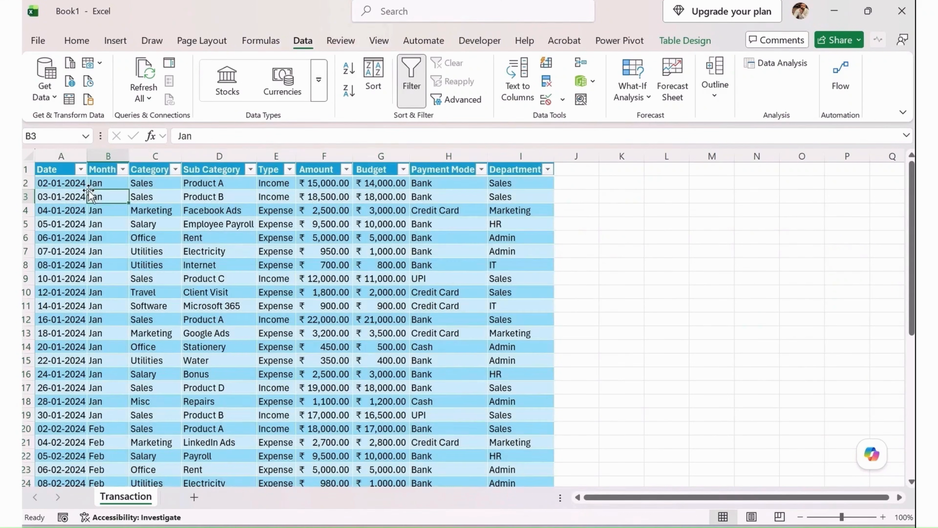
pyautogui.click(76, 196)
pyautogui.click(85, 42)
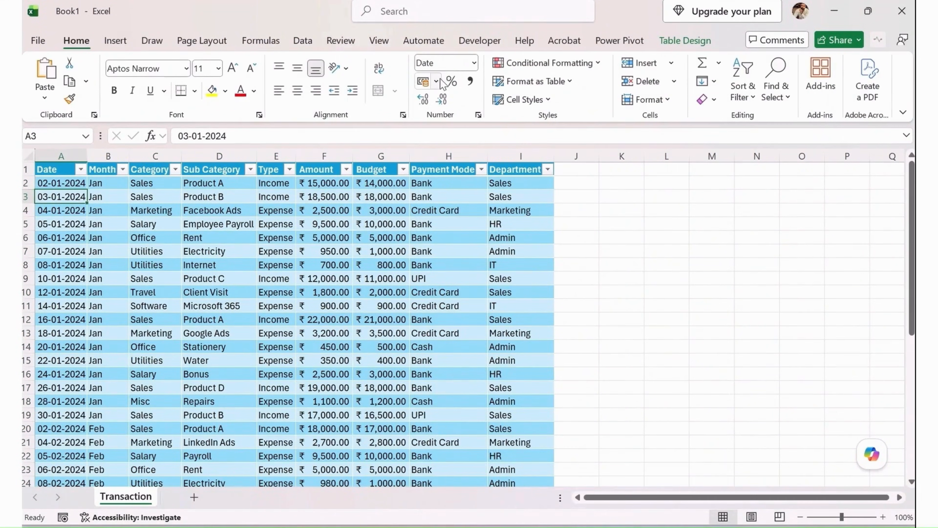
pyautogui.click(312, 185)
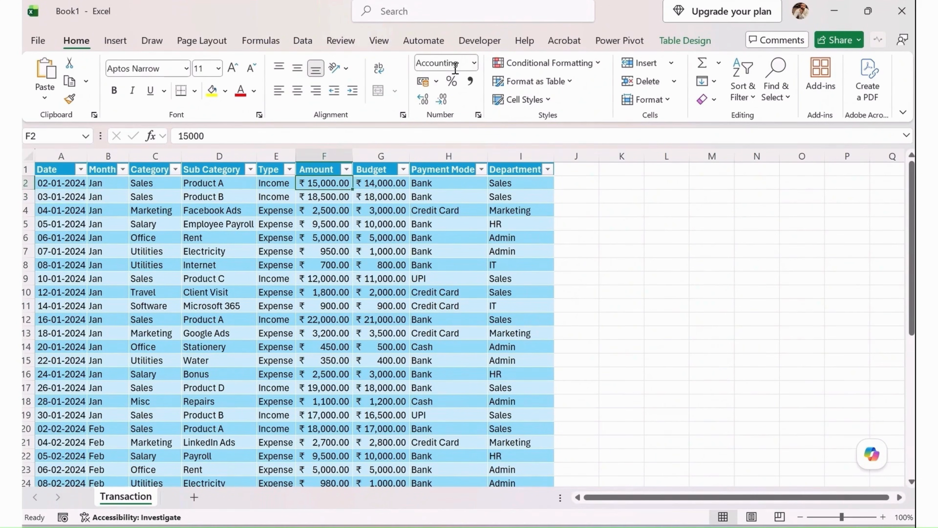
pyautogui.click(392, 183)
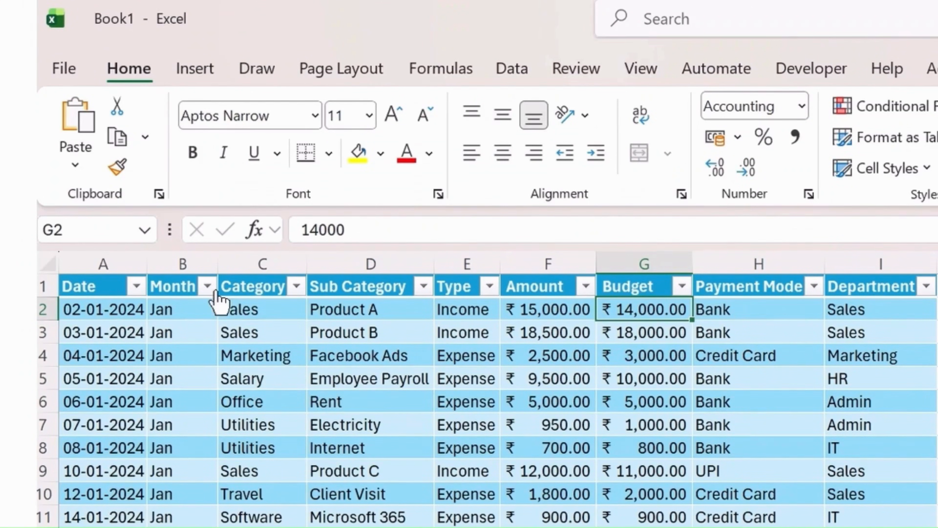
pyautogui.click(115, 249)
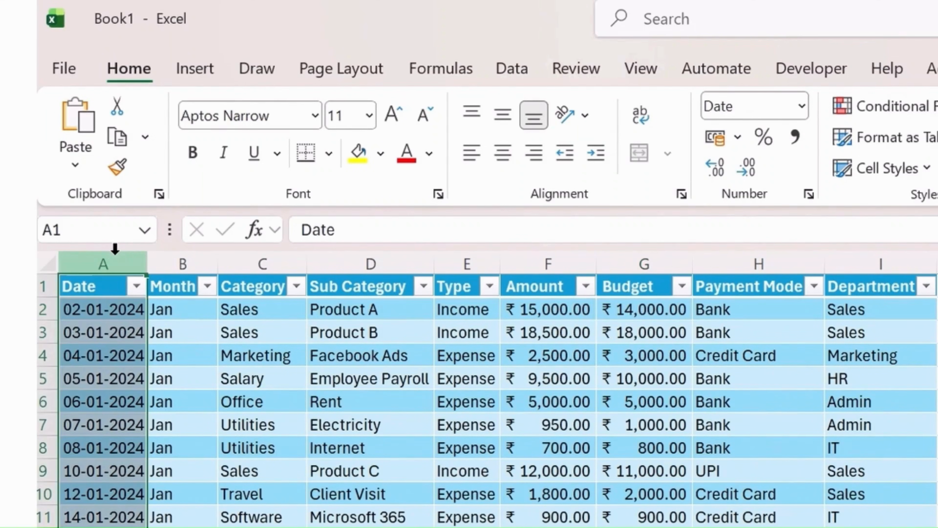
pyautogui.click(548, 259)
pyautogui.click(643, 259)
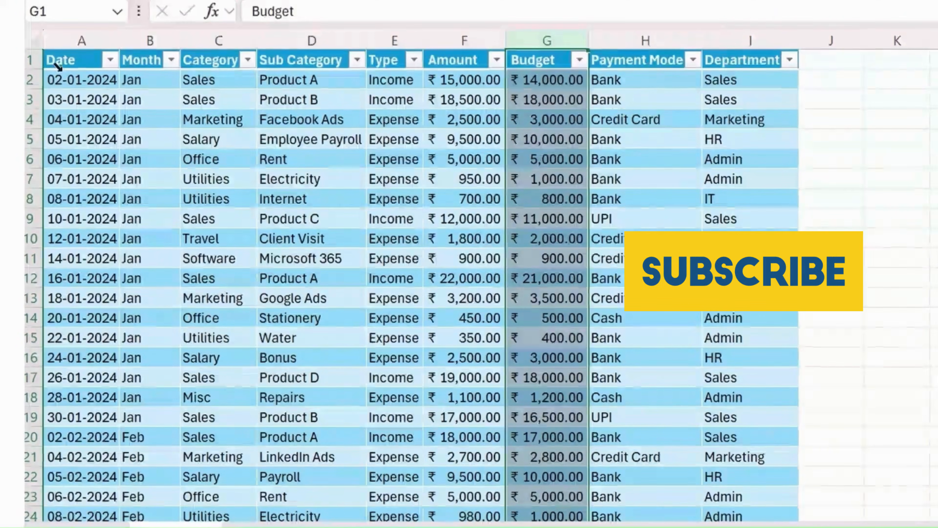
# Sort the transactions table by Date from oldest to newest and check the date order down to the last record.
pyautogui.click(83, 81)
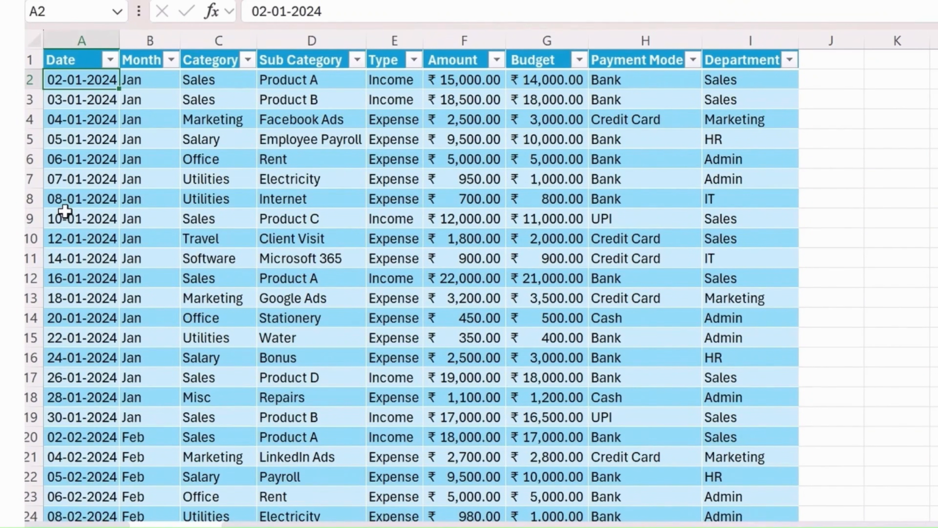
pyautogui.click(111, 59)
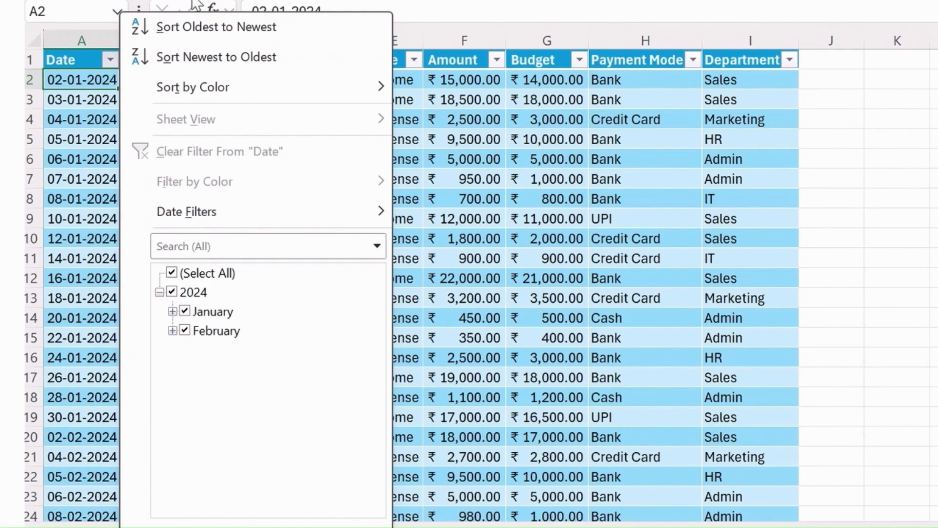
pyautogui.click(216, 23)
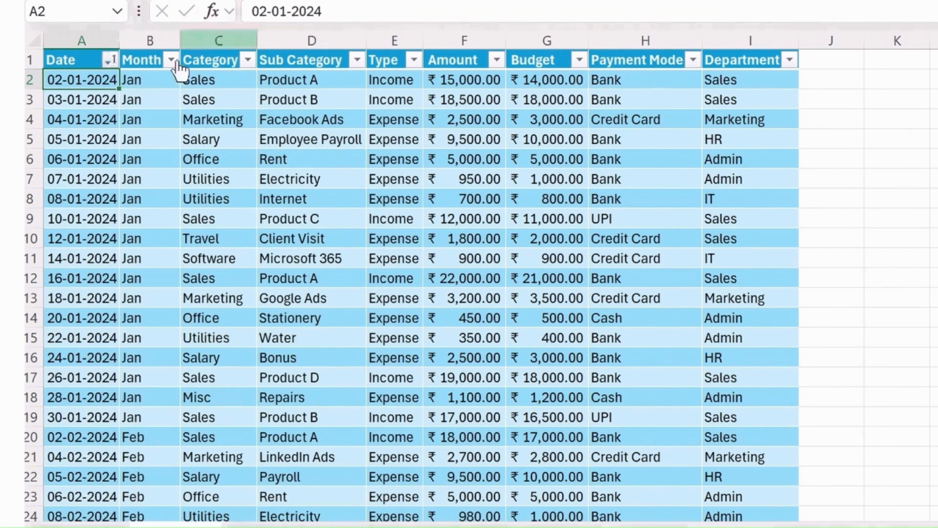
pyautogui.scroll(-4, 104, 127)
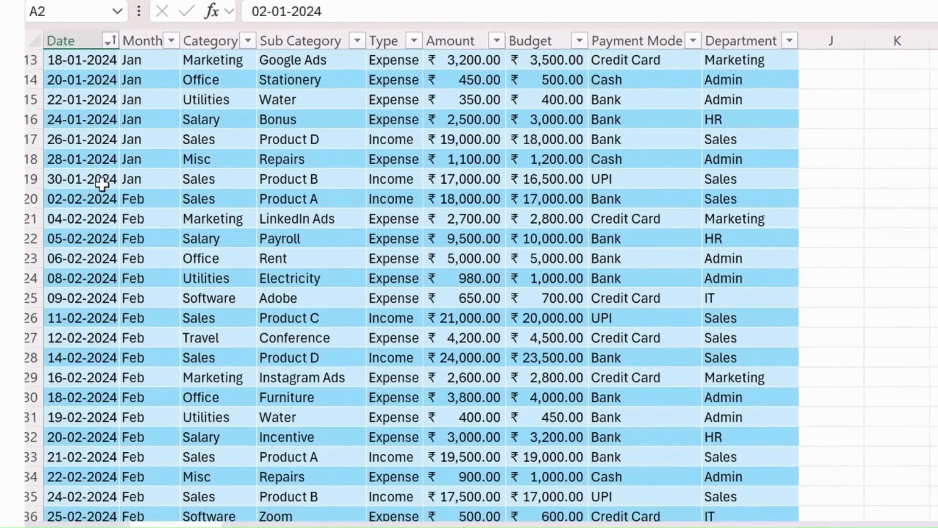
pyautogui.scroll(4, 100, 184)
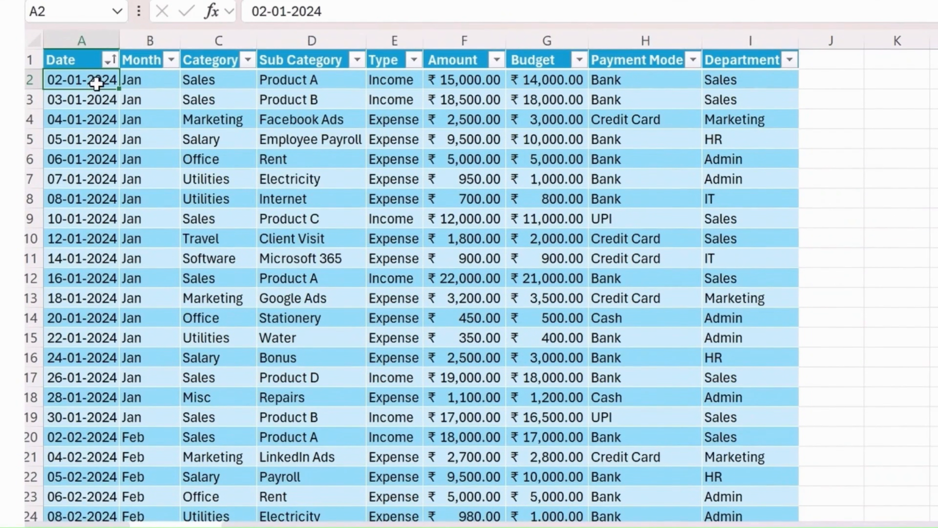
pyautogui.scroll(-9, 110, 237)
pyautogui.click(75, 334)
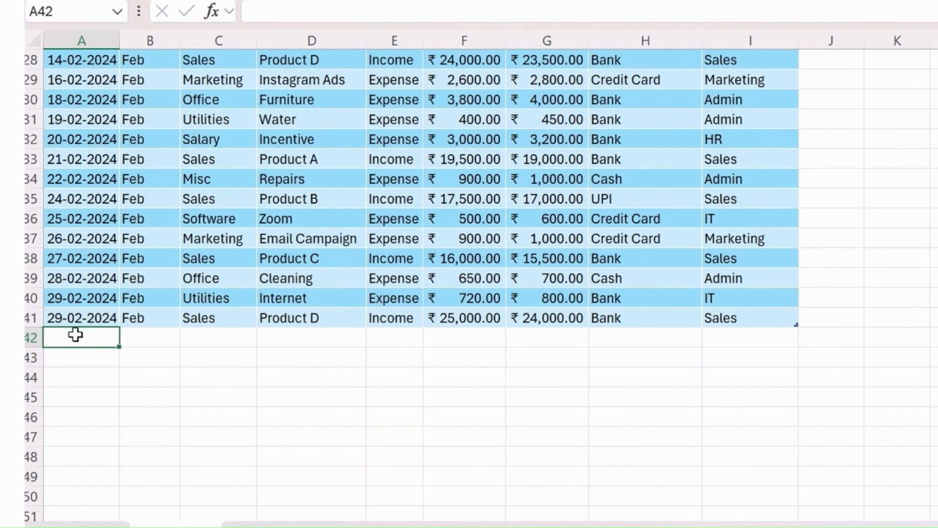
# Freeze the top row of the Transaction sheet, which holds the table headers.
pyautogui.scroll(9, 420, 207)
pyautogui.click(471, 63)
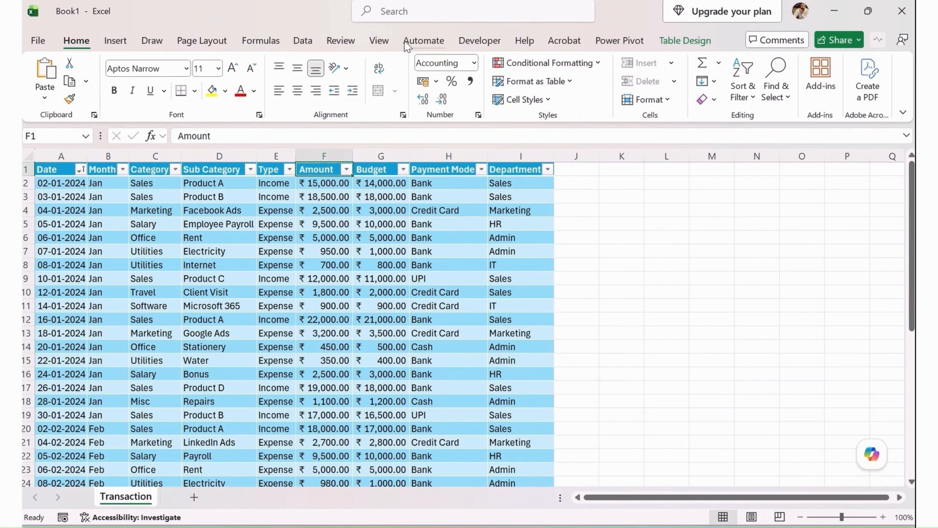
pyautogui.click(378, 40)
pyautogui.click(630, 99)
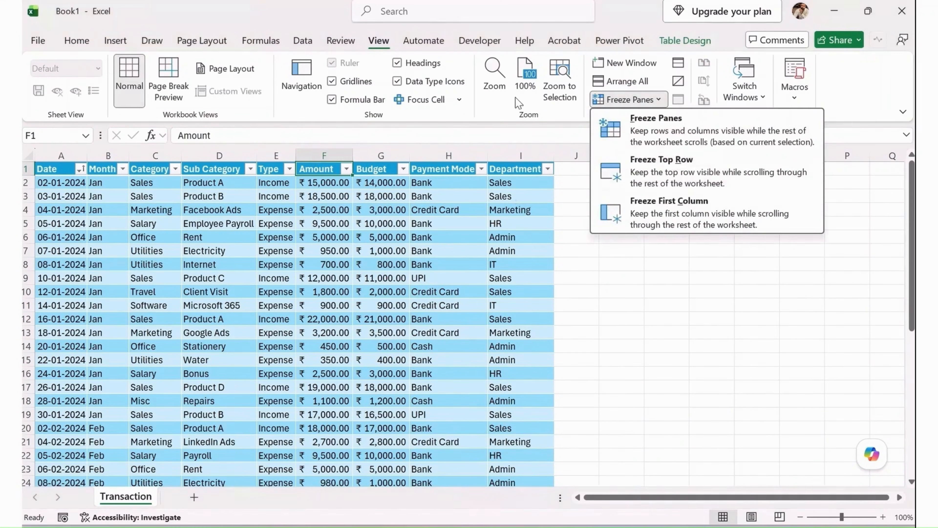
pyautogui.click(678, 170)
# Check the frozen header row against the table's last records and review the remaining Freeze Panes options.
pyautogui.scroll(-7, 356, 222)
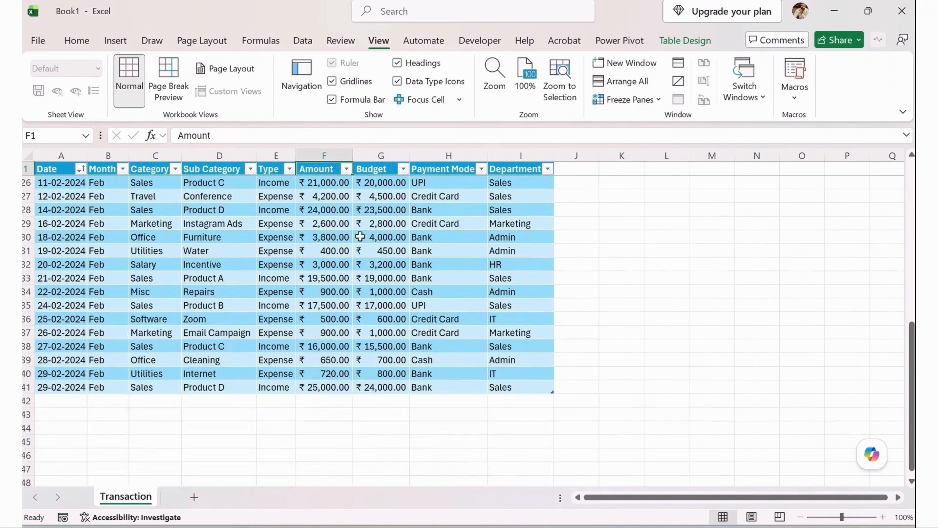
pyautogui.scroll(-4, 590, 388)
pyautogui.scroll(4, 591, 387)
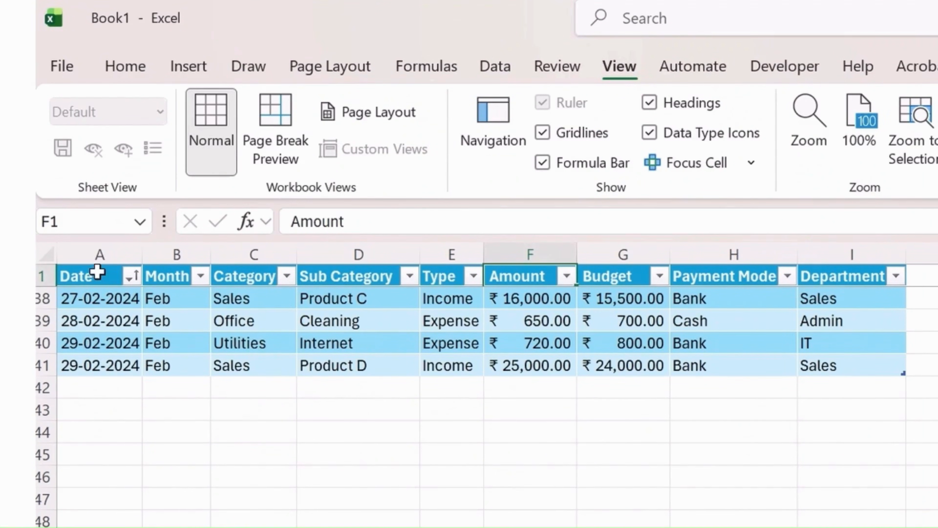
pyautogui.click(127, 387)
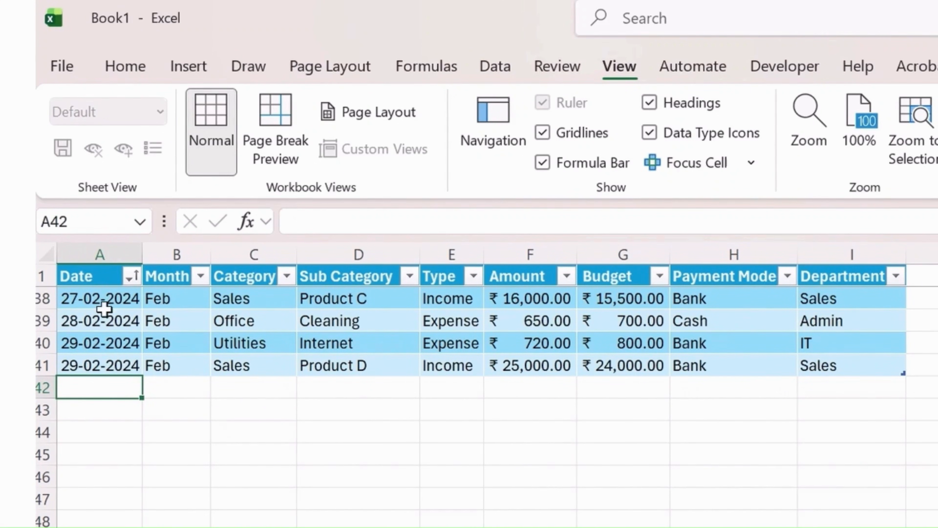
pyautogui.click(91, 274)
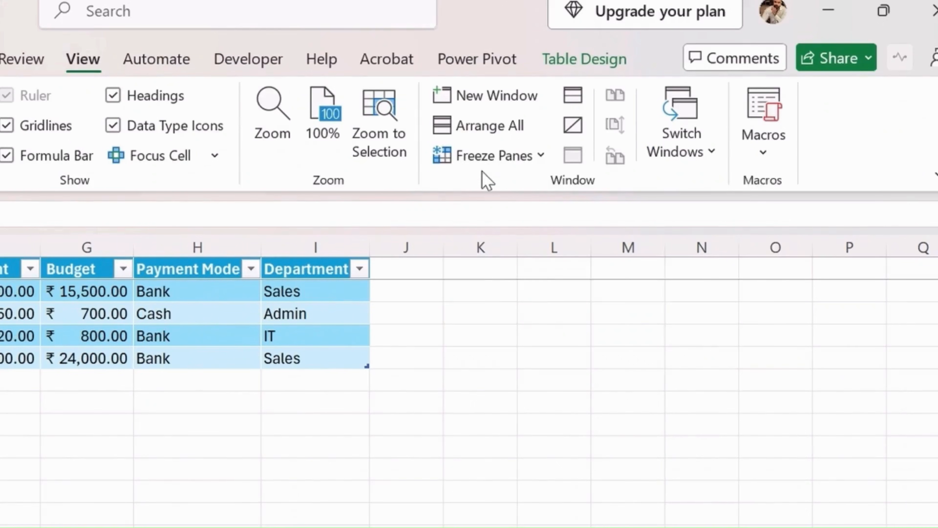
pyautogui.click(488, 157)
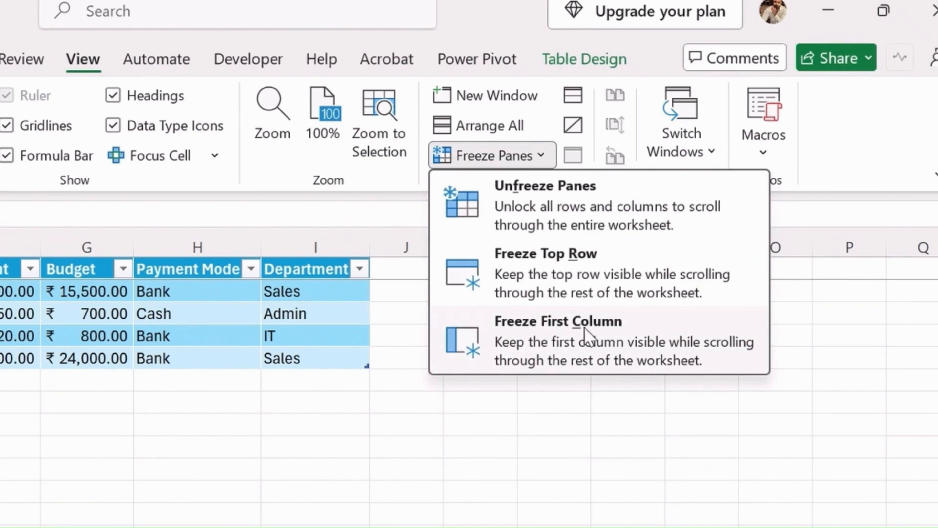
pyautogui.click(586, 230)
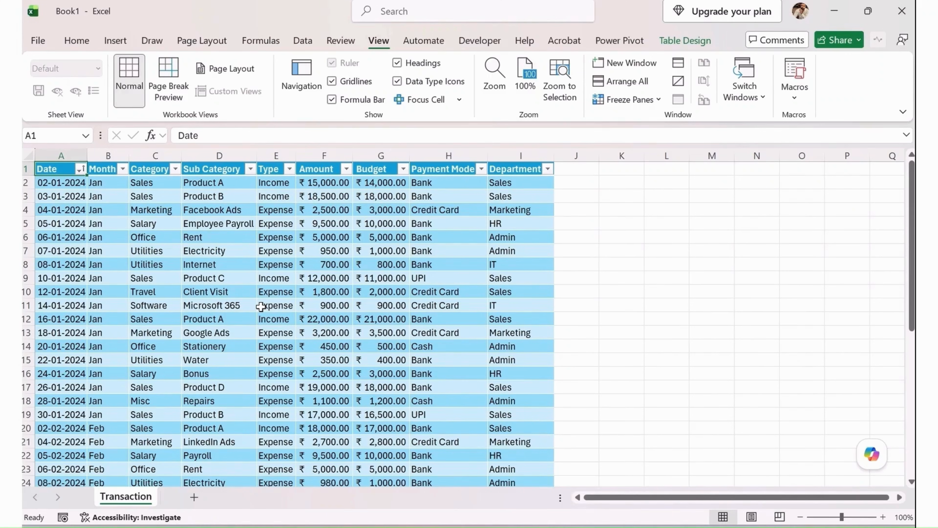
# Count the table's records with =ROWS(tblTransactions) in cell L2 and clear the cell again.
pyautogui.click(661, 169)
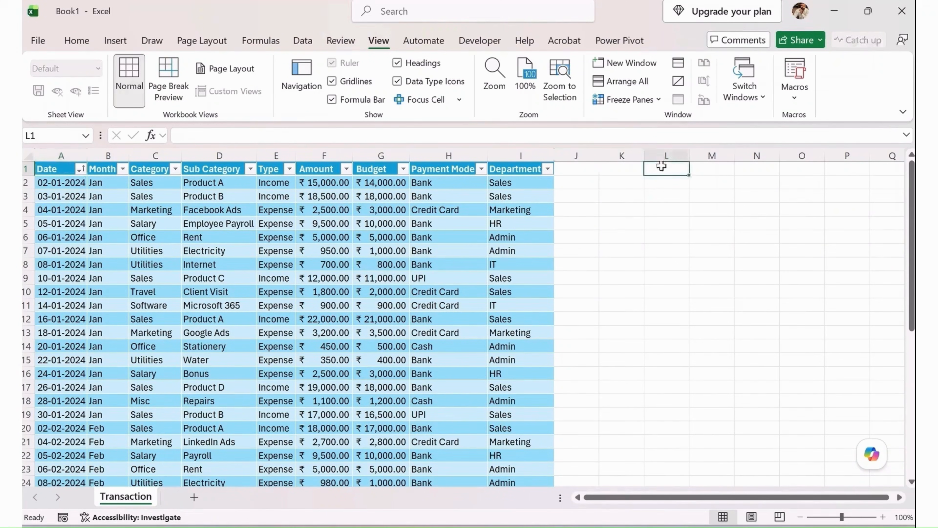
pyautogui.click(665, 182)
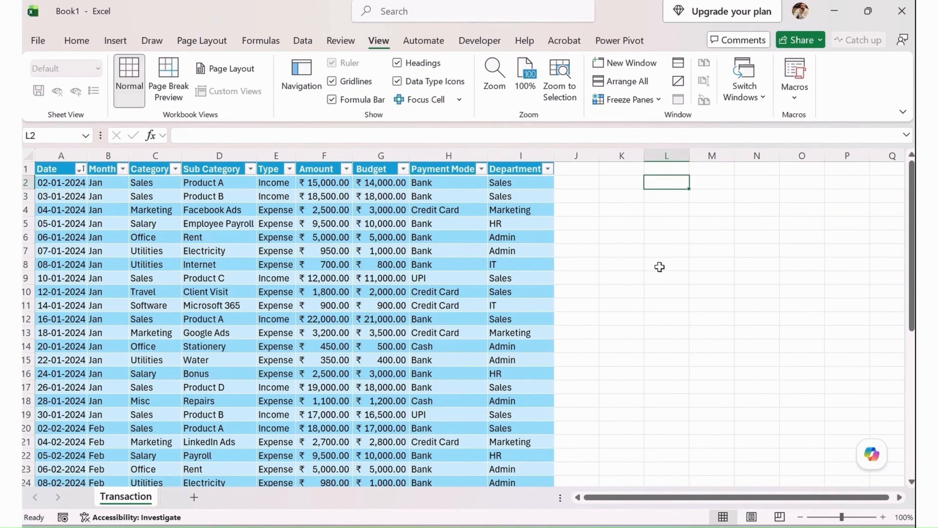
pyautogui.write('=row')
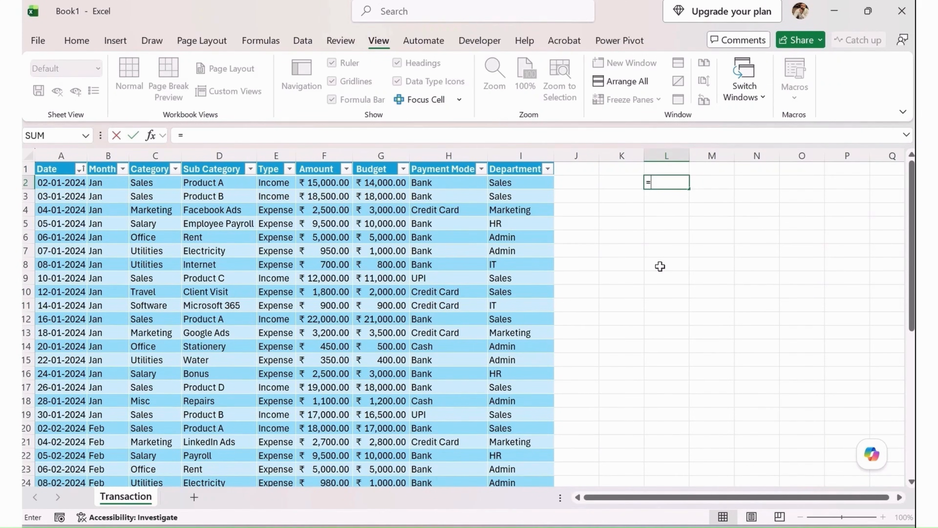
pyautogui.write('s')
pyautogui.press('Tab')
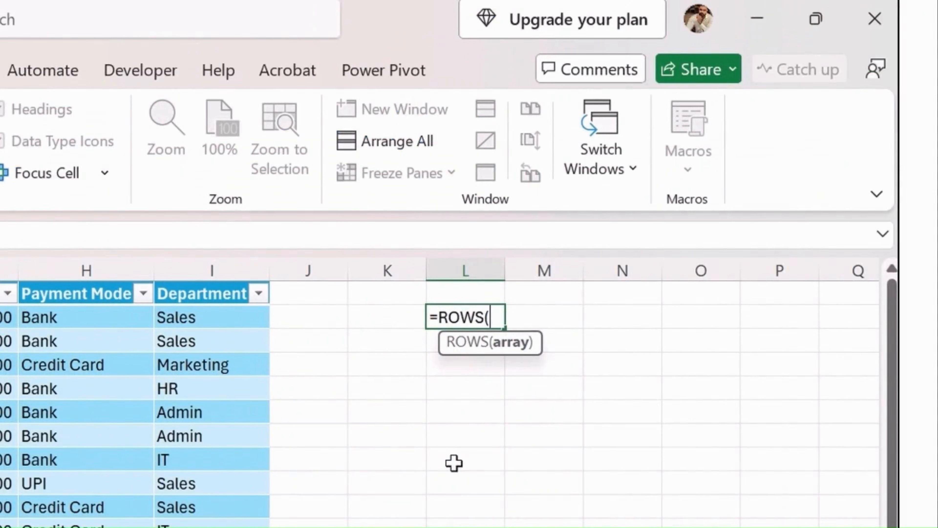
pyautogui.write('tbl')
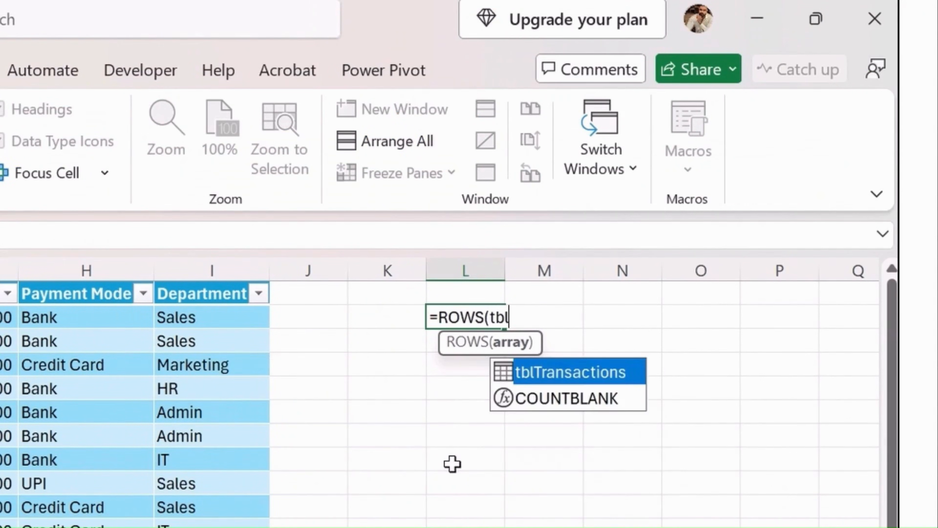
pyautogui.press('Tab')
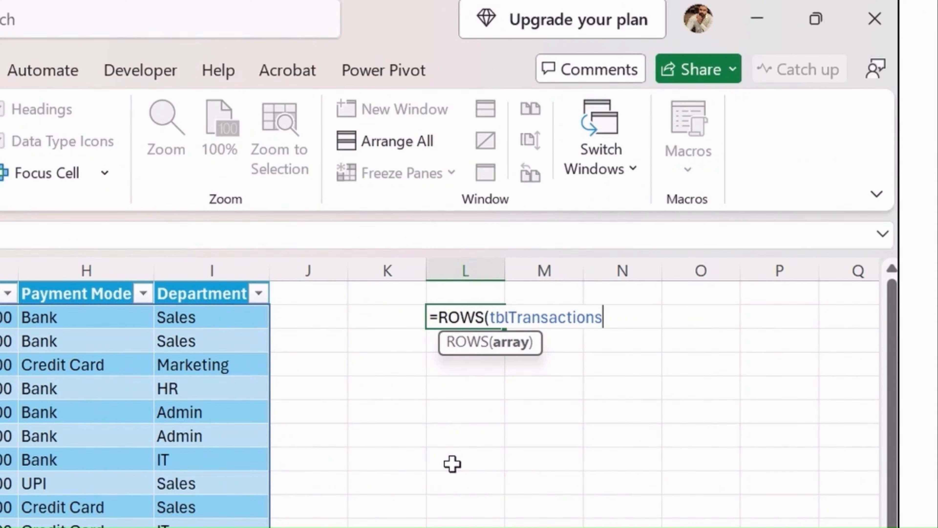
pyautogui.write(')')
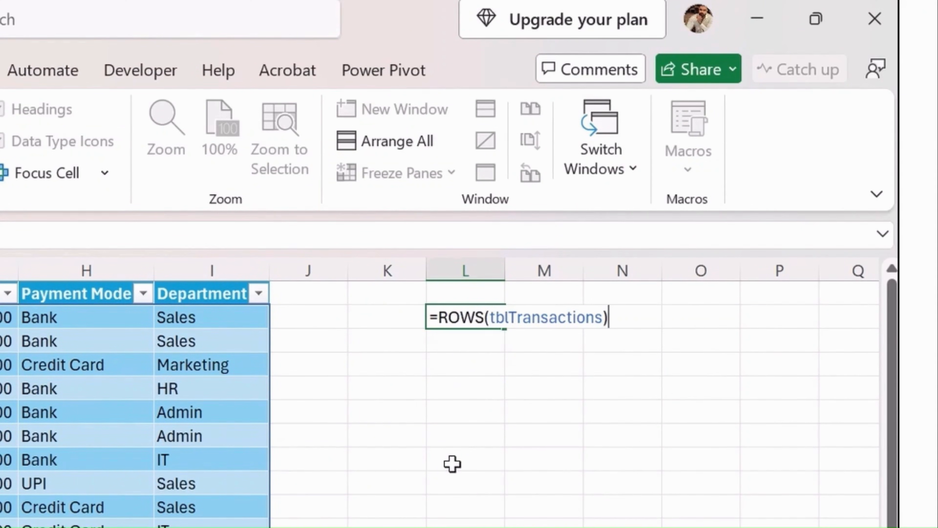
pyautogui.hotkey('ctrl', 'Return')
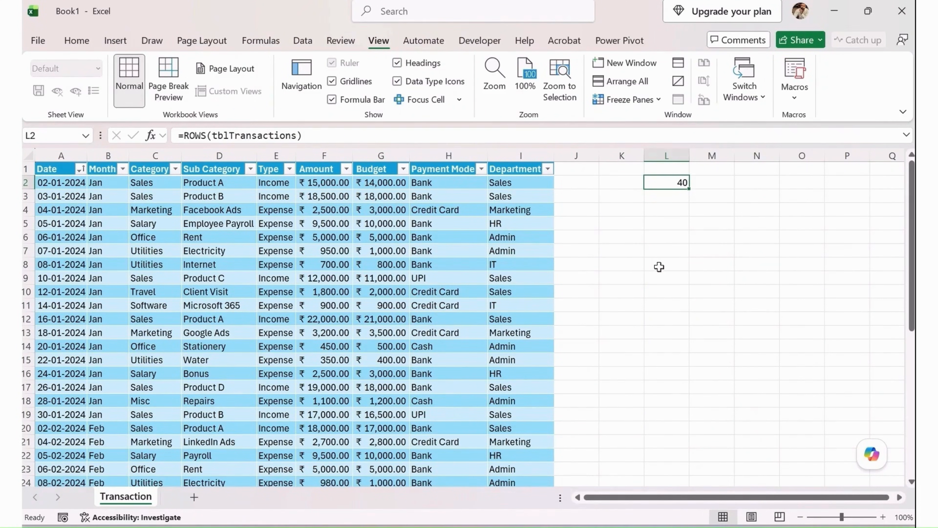
pyautogui.press('Delete')
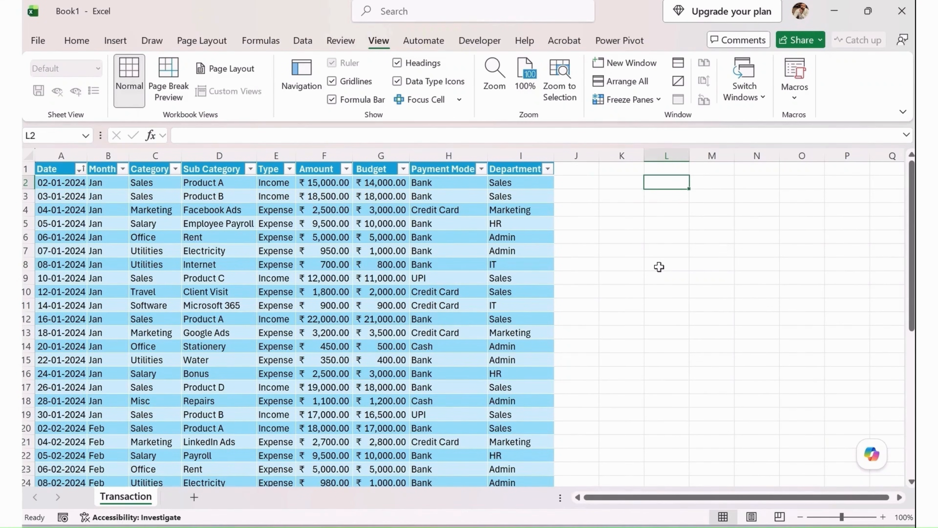
# Save the workbook as Financial Dashboard.xlsx in the OneDrive Documents folder.
pyautogui.hotkey('ctrl', 's')
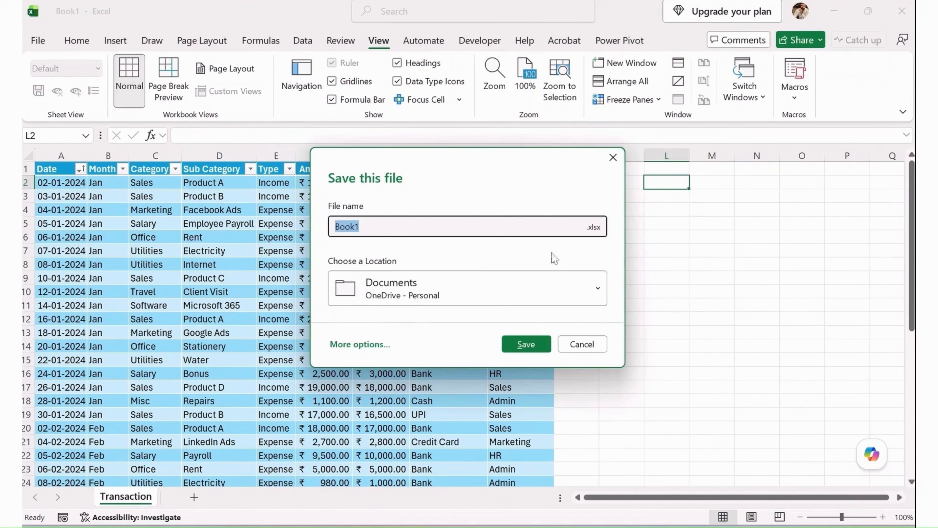
pyautogui.write('Financial Dashboard')
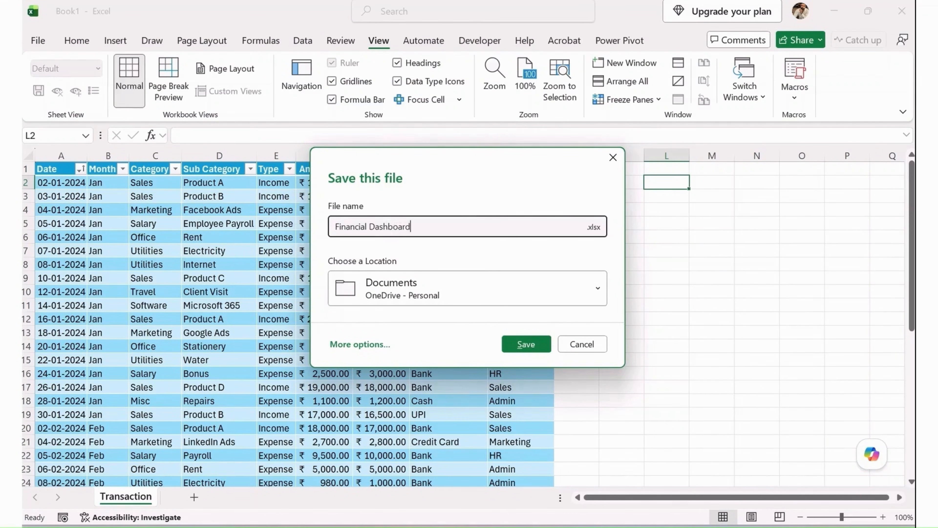
pyautogui.press('Return')
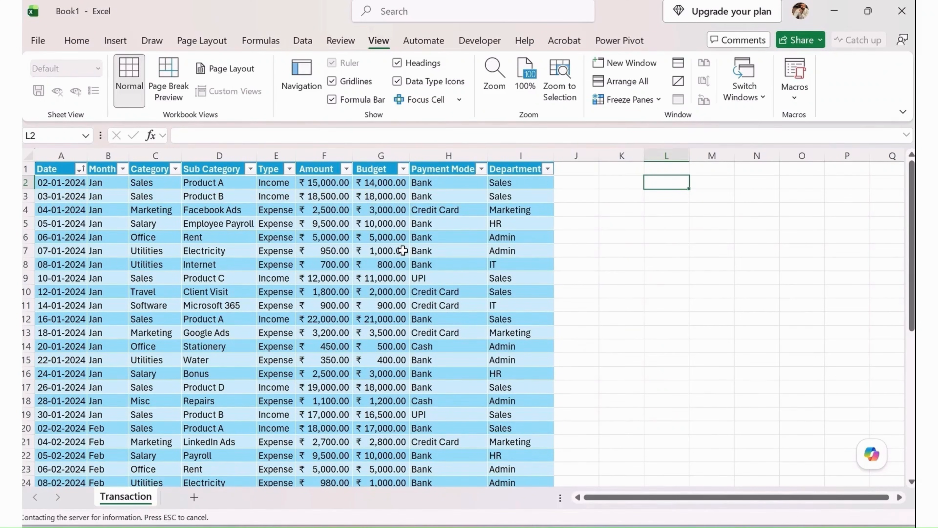